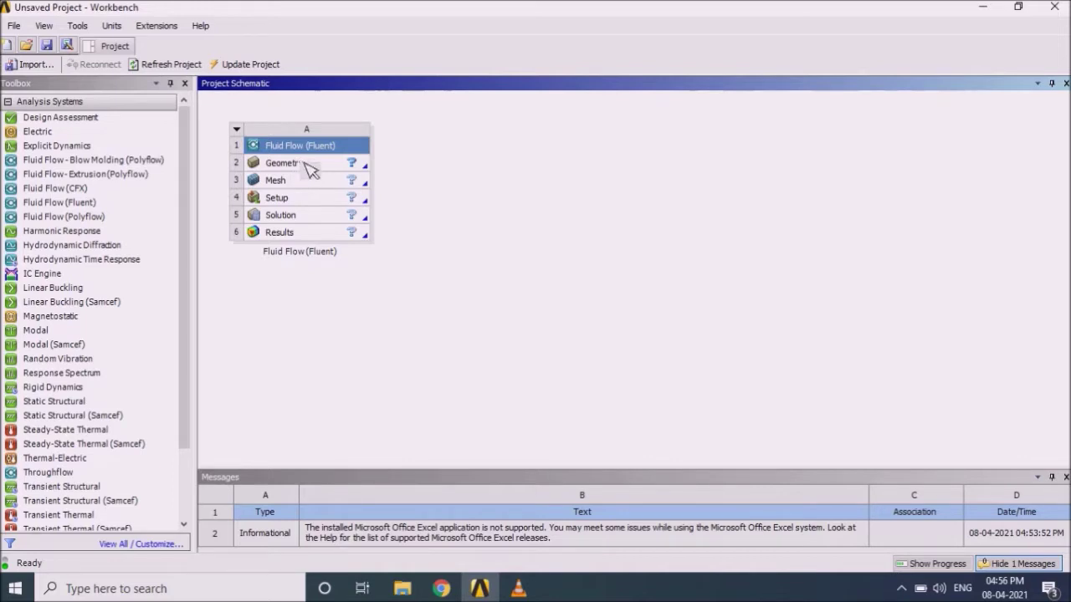
Step: Open the Fluid Flow (Fluent) system's geometry in DesignModeler and view the XY plane face-on with its axes displayed
double_click(307, 164)
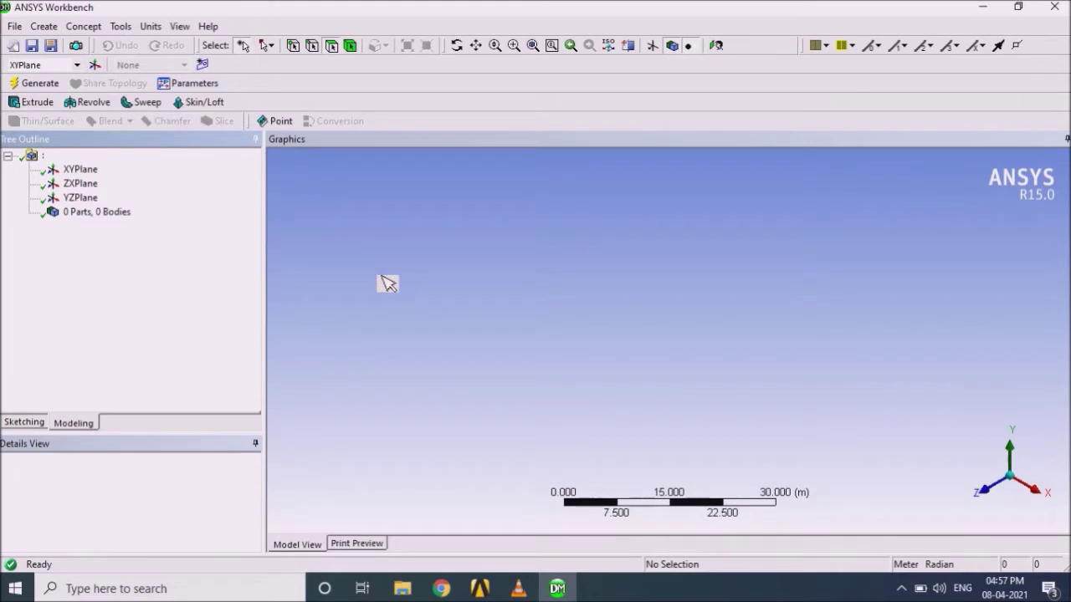
left_click(718, 47)
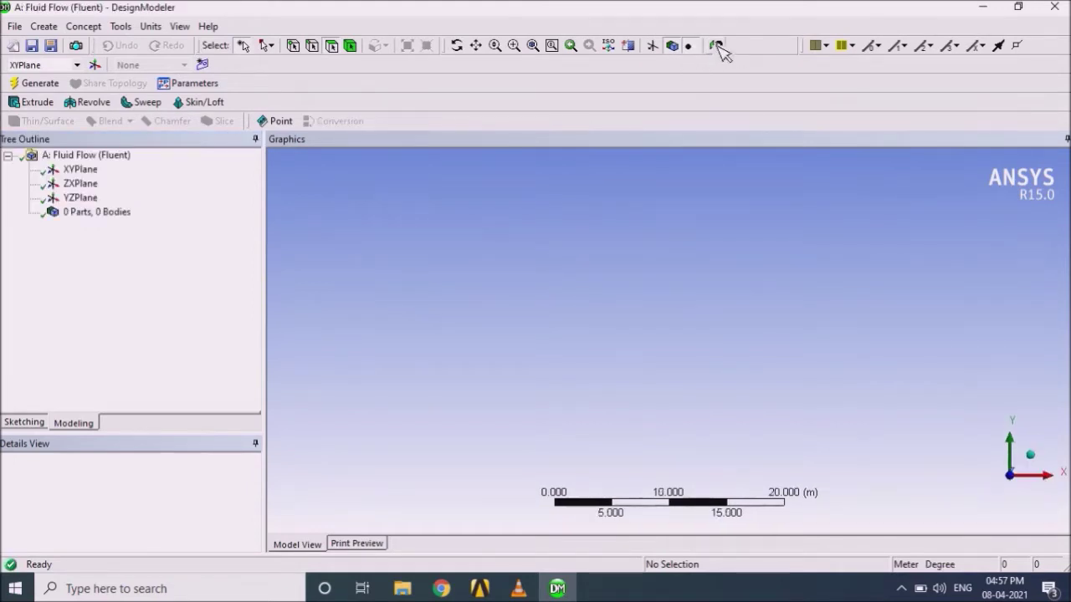
left_click(653, 46)
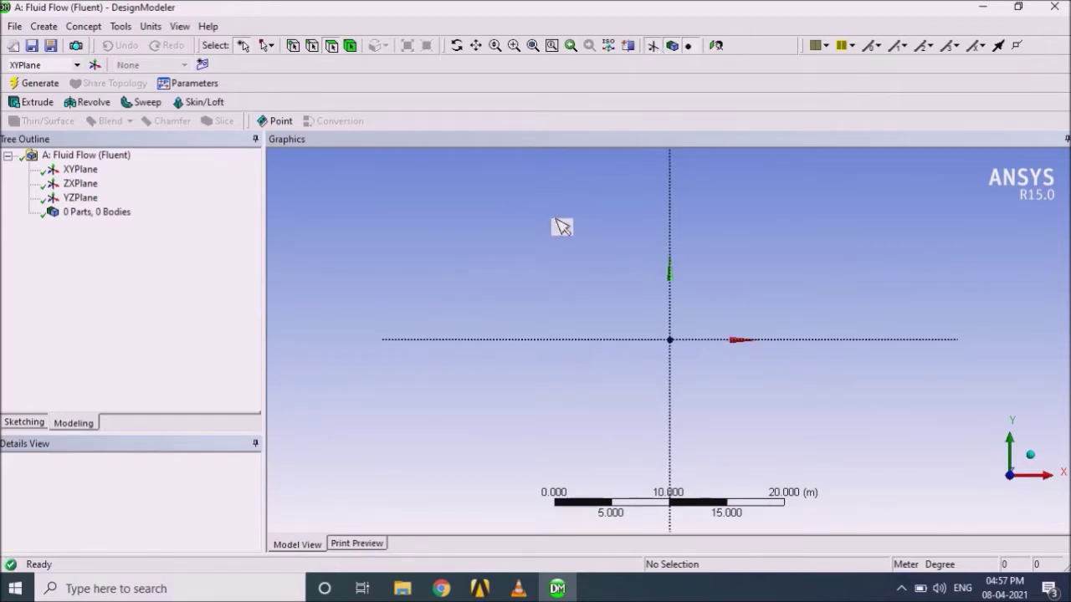
Step: Sketch a horizontal line about 4.29 m long on the XY plane, starting at the origin and running along the positive X axis
left_click(37, 421)
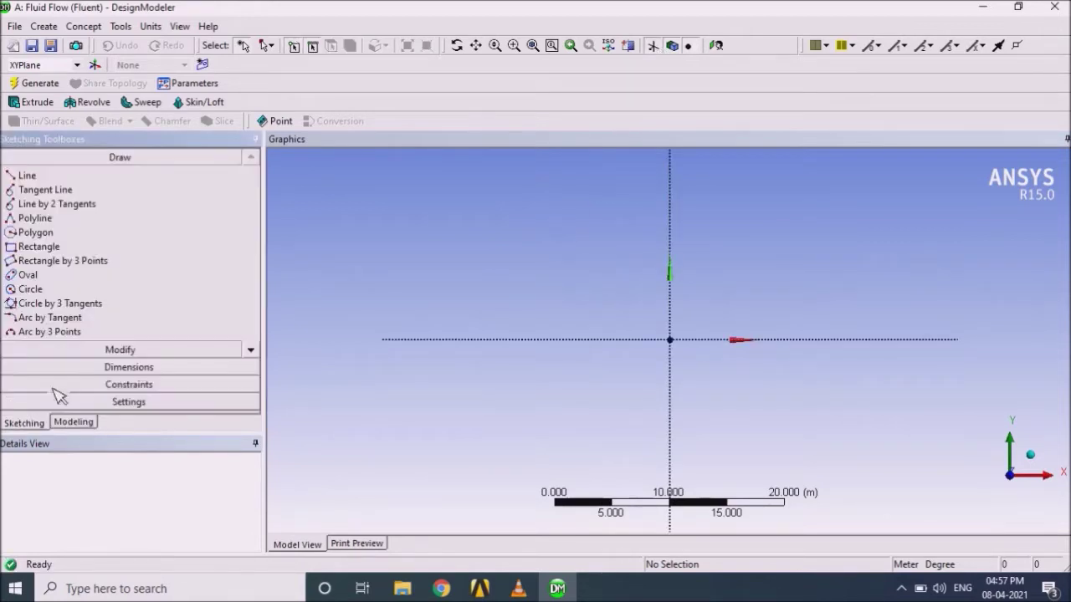
left_click(57, 178)
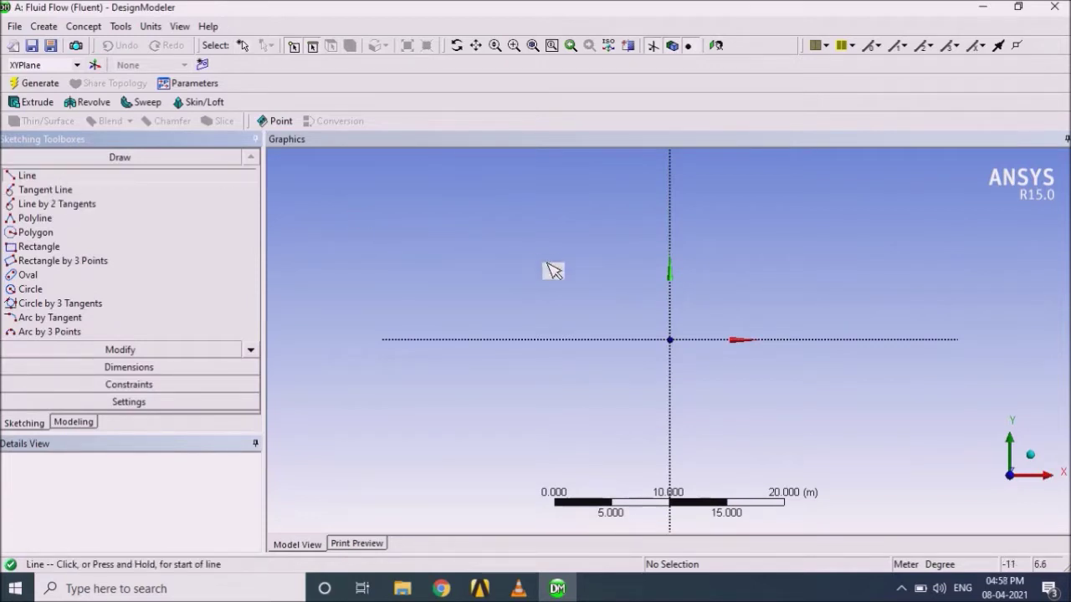
left_click(674, 340)
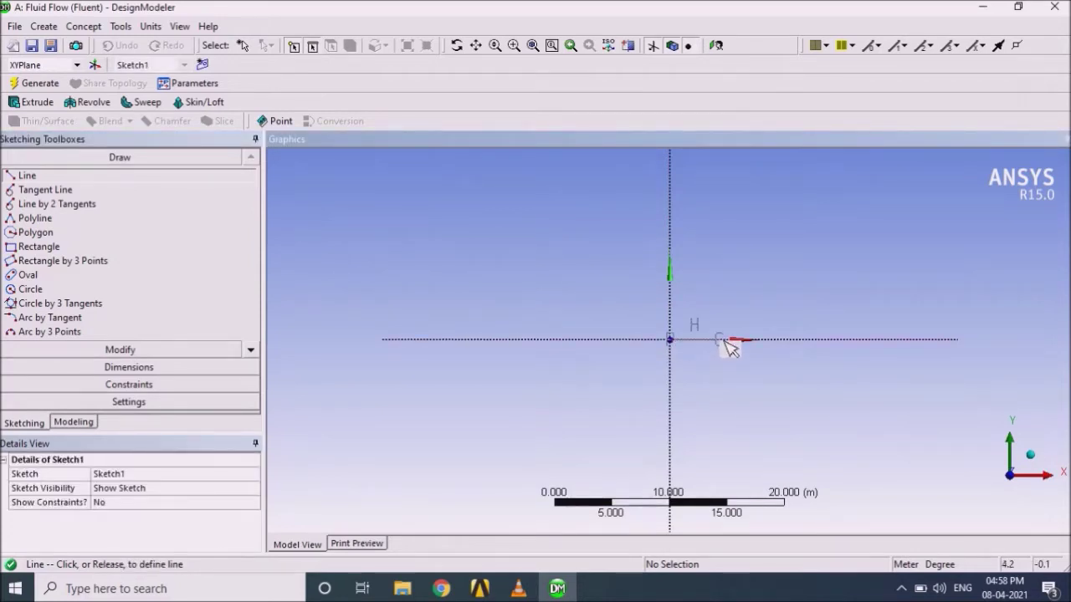
left_click(728, 340)
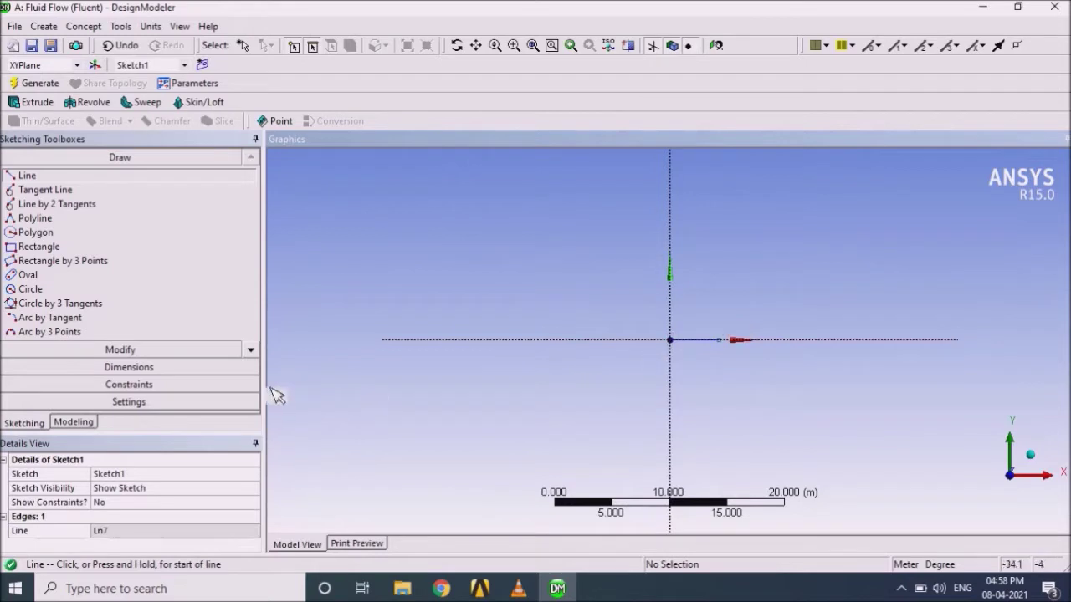
Step: Dimension the horizontal line on the X axis and set its length to 0.05 m
left_click(160, 367)
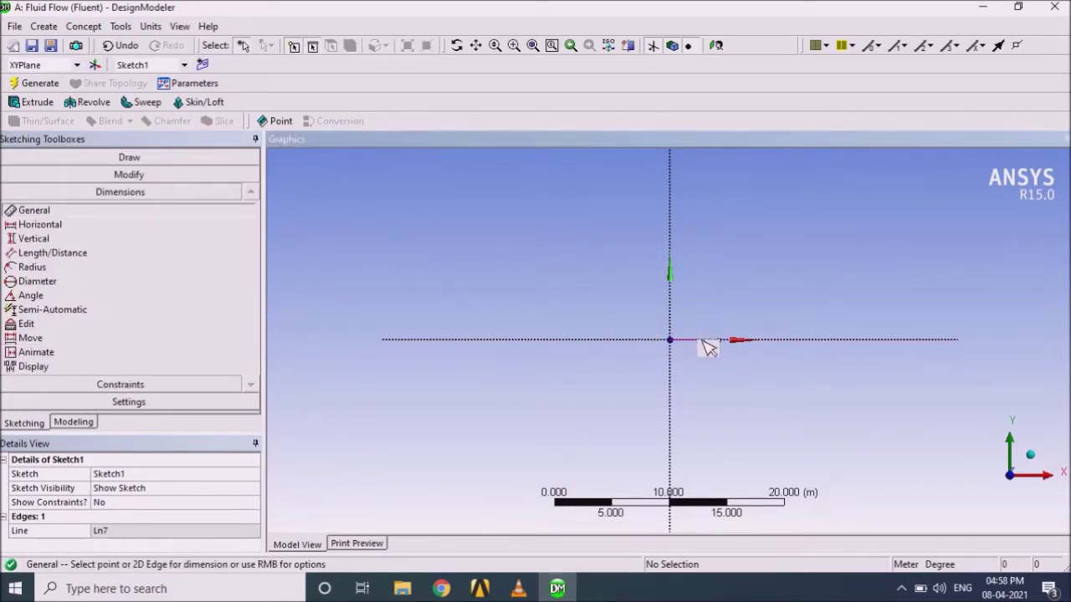
left_click(708, 366)
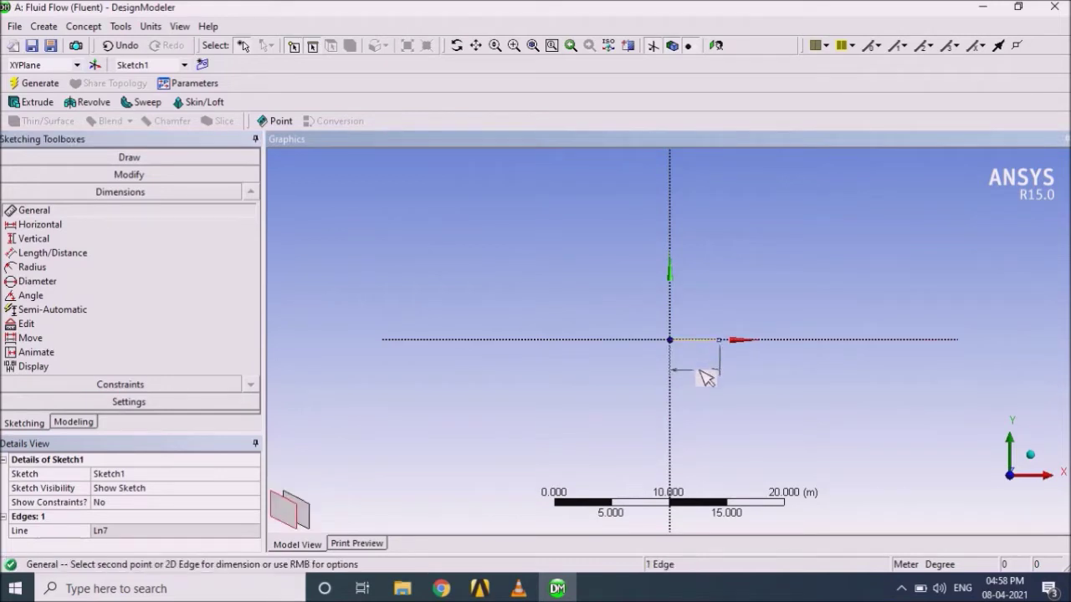
left_click(703, 373)
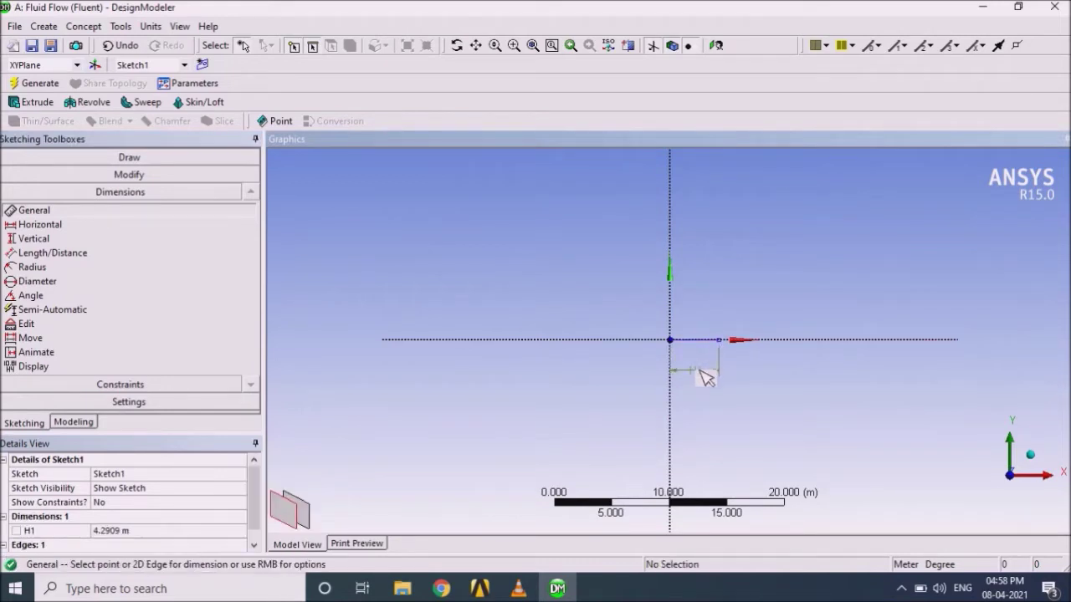
left_click(160, 530)
type("0.")
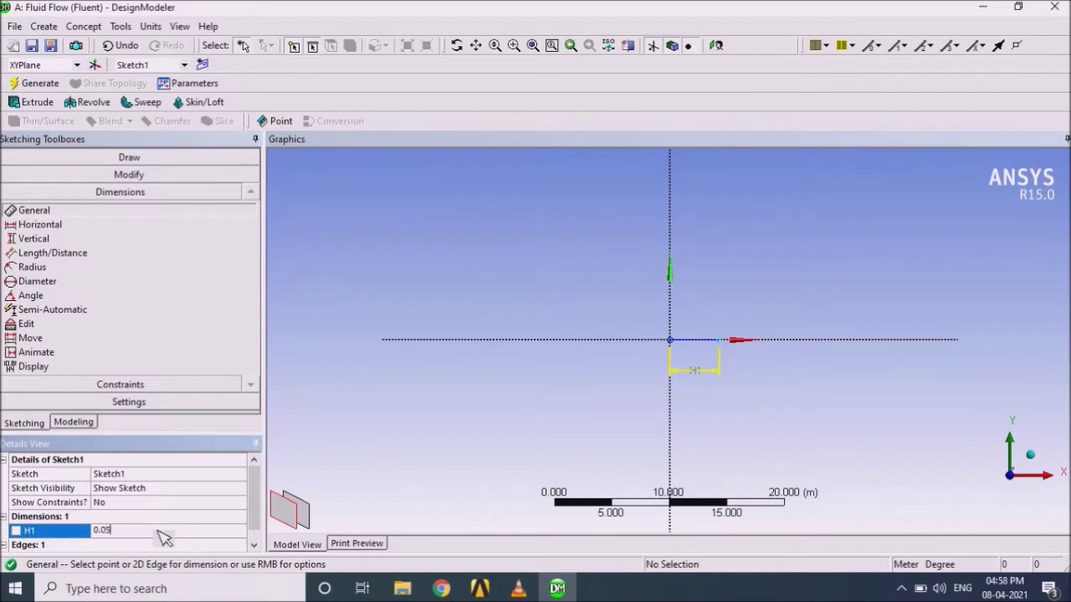
type("05")
key("Return")
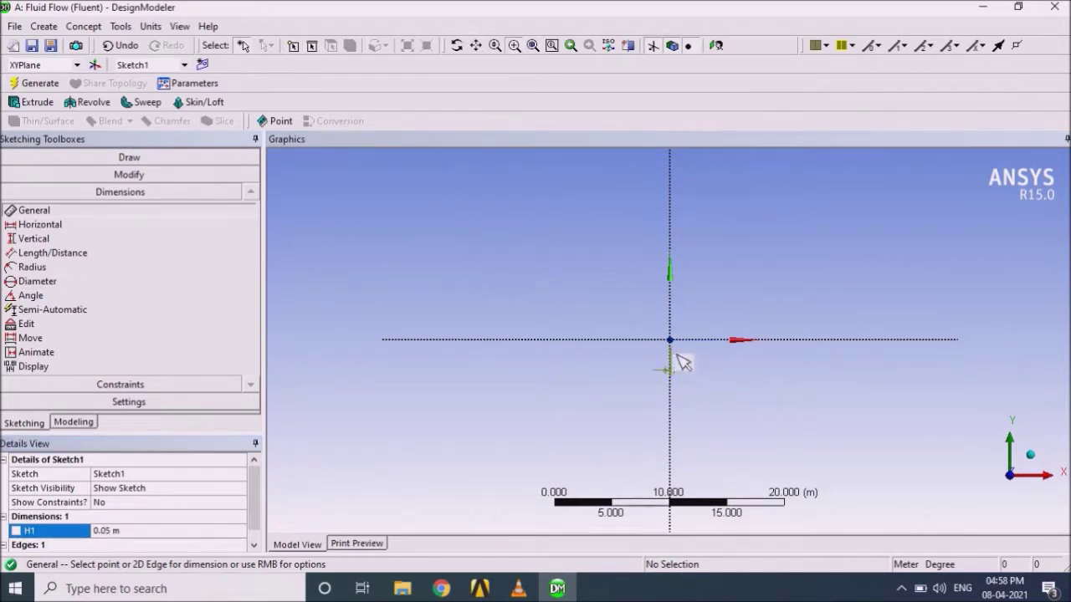
Step: Draw a vertical line about 0.67 m long from the origin up along the Y axis
scroll(692, 355, "up", 5)
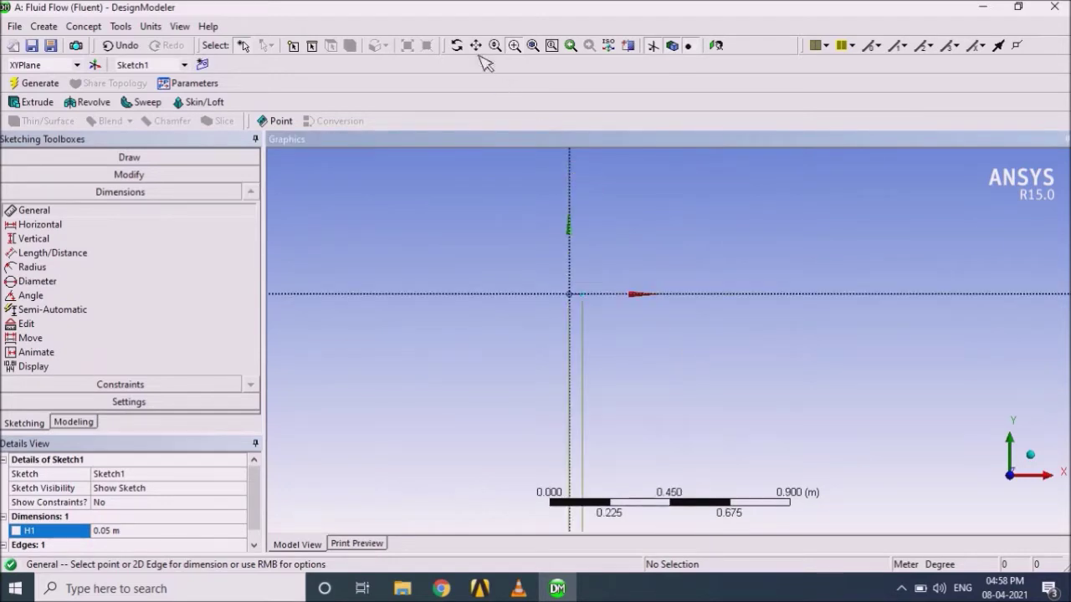
mouse_move(597, 280)
middle_mouse_down("ctrl")
mouse_move(622, 366)
mouse_move(666, 433)
middle_mouse_up("ctrl")
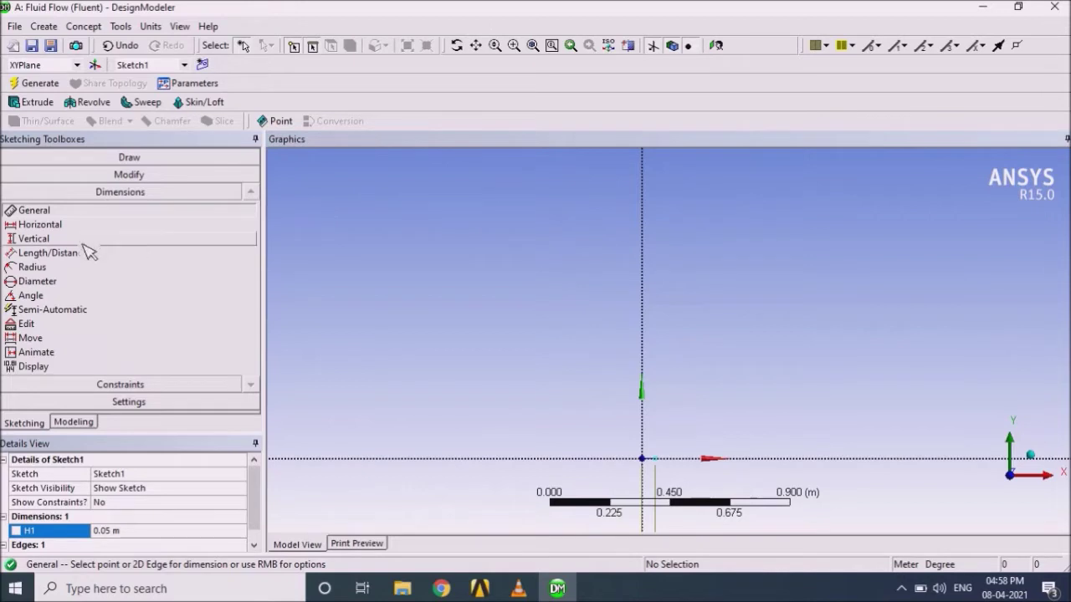
left_click(139, 159)
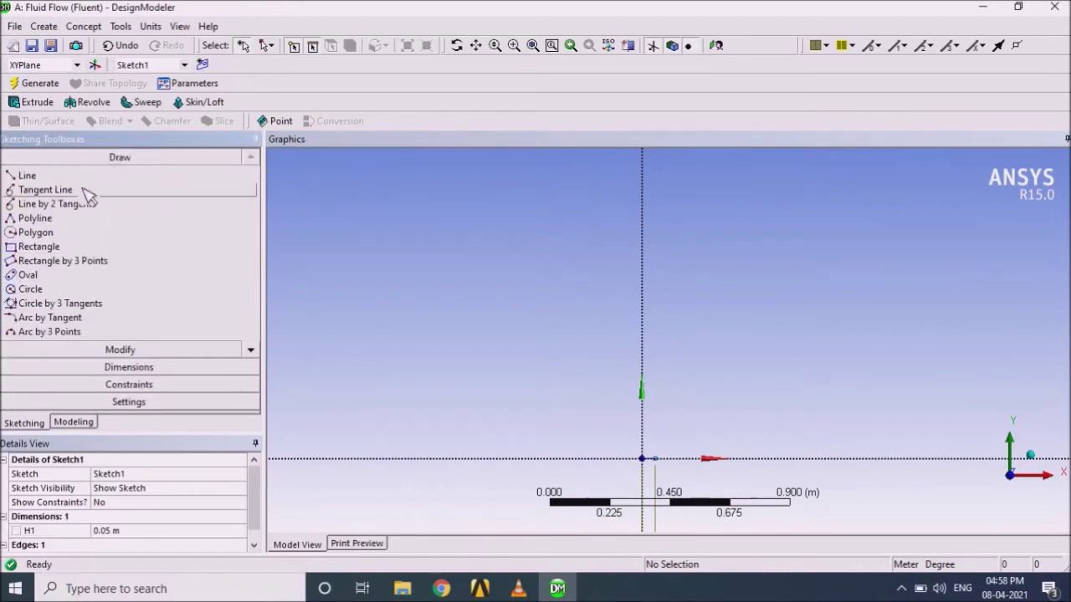
left_click(55, 177)
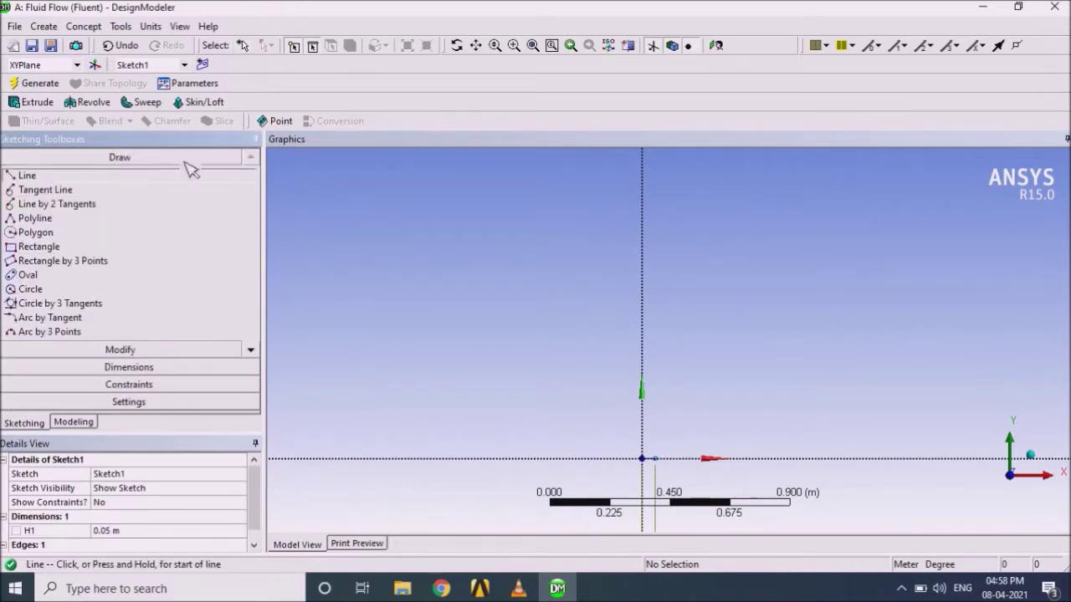
left_click(643, 459)
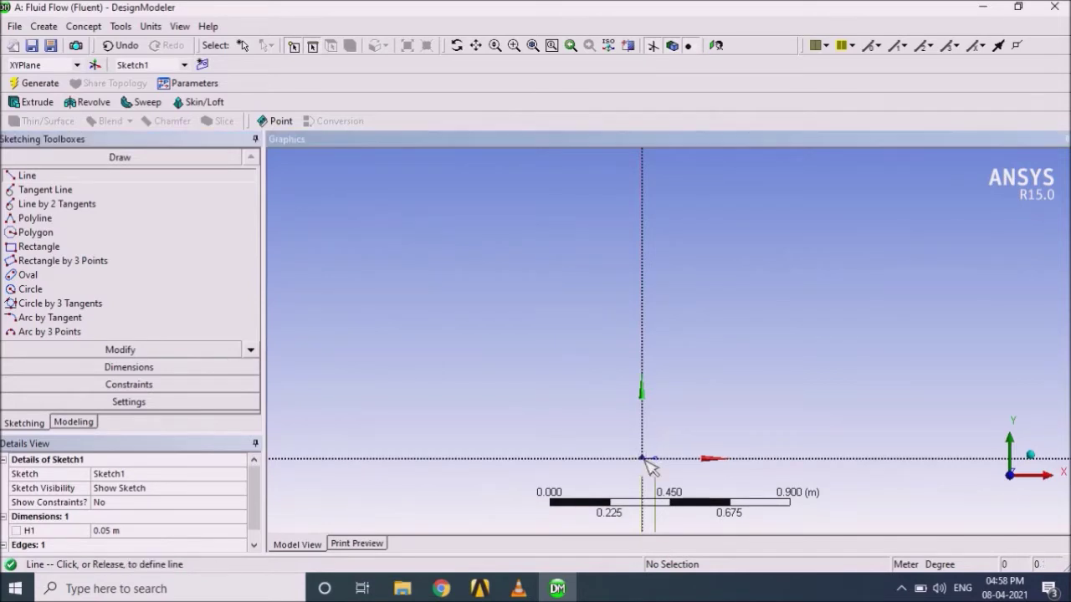
left_click(642, 277)
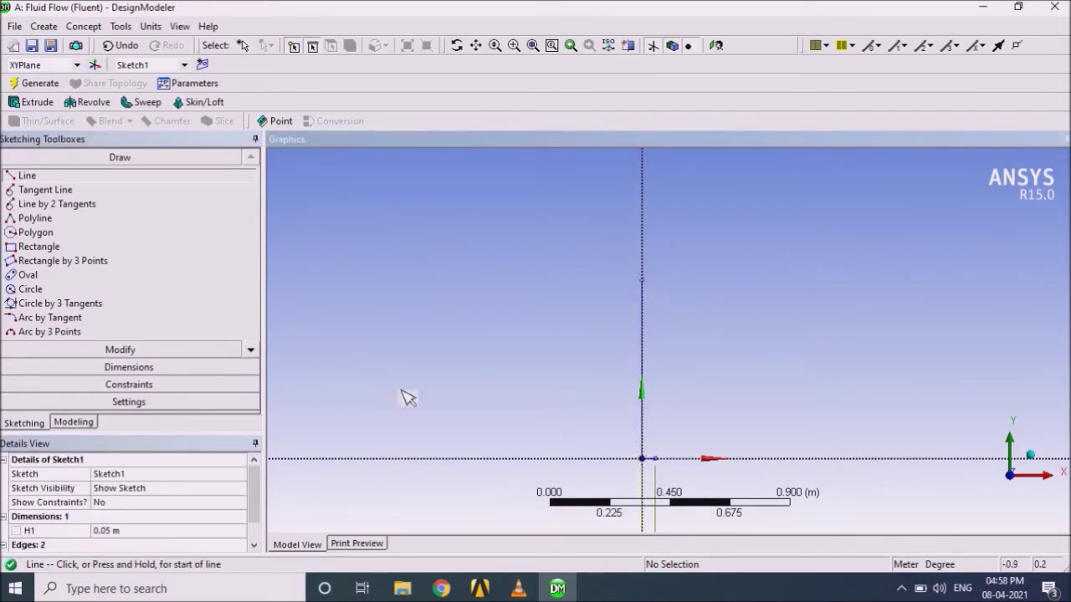
Step: Dimension the vertical line on the Y axis and set its length to 0.15 m
left_click(174, 369)
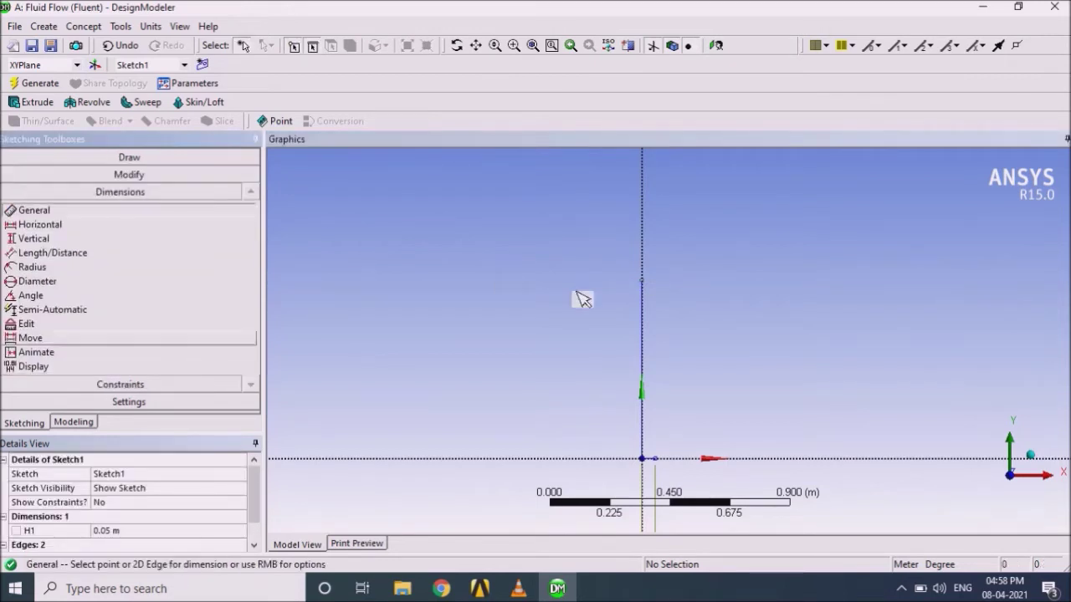
left_click(643, 309)
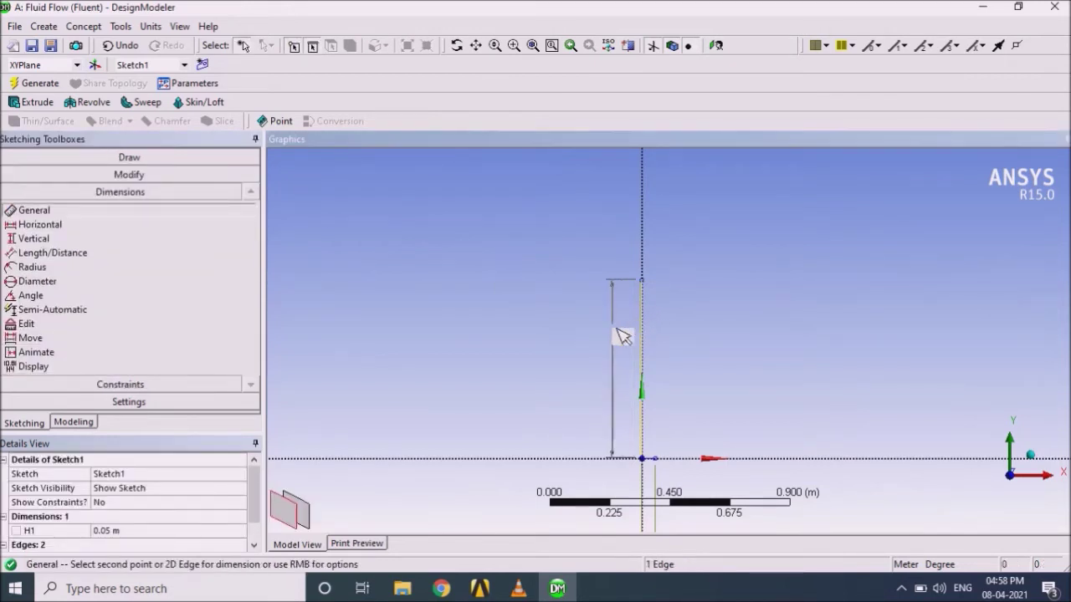
left_click(615, 330)
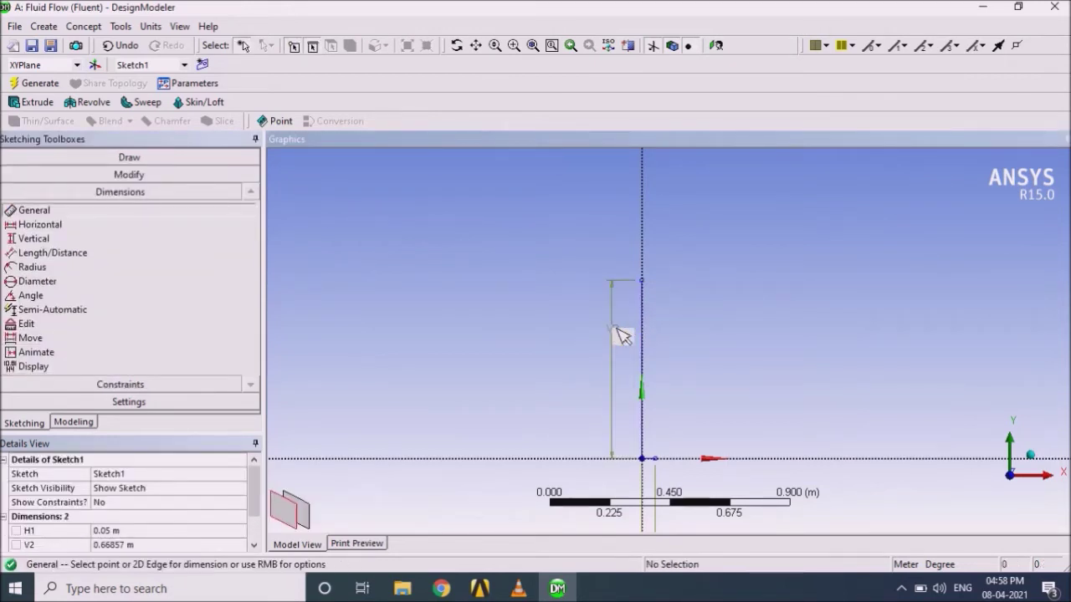
left_click(144, 545)
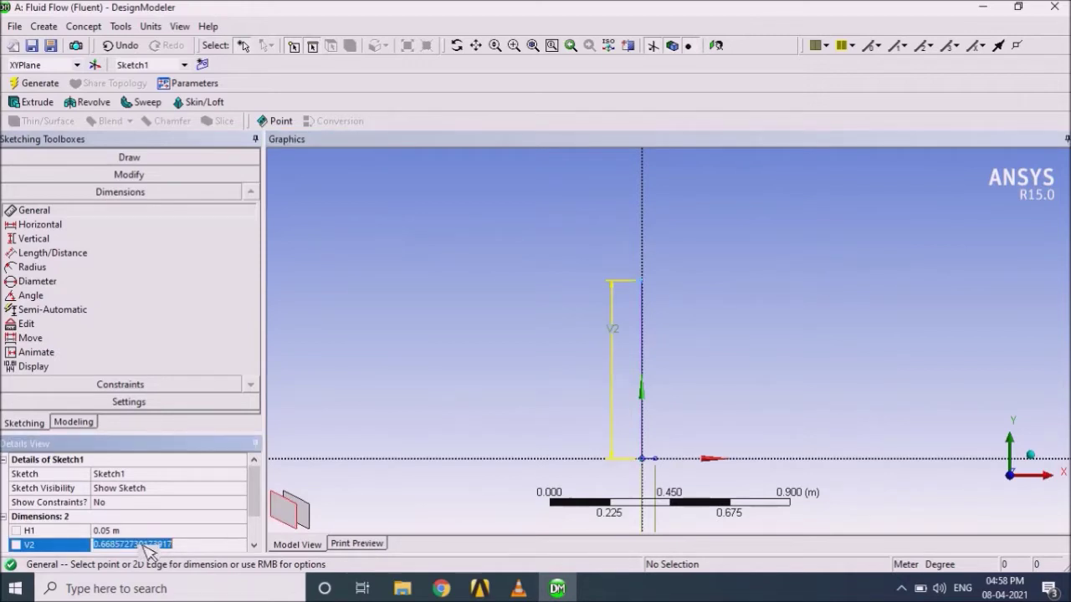
type("0.15")
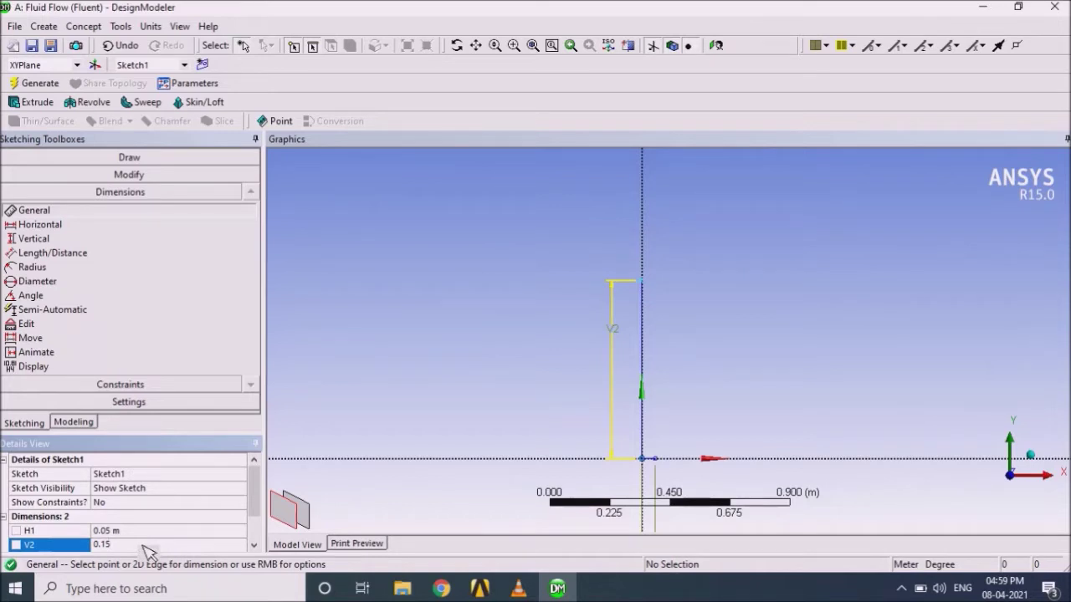
key("Return")
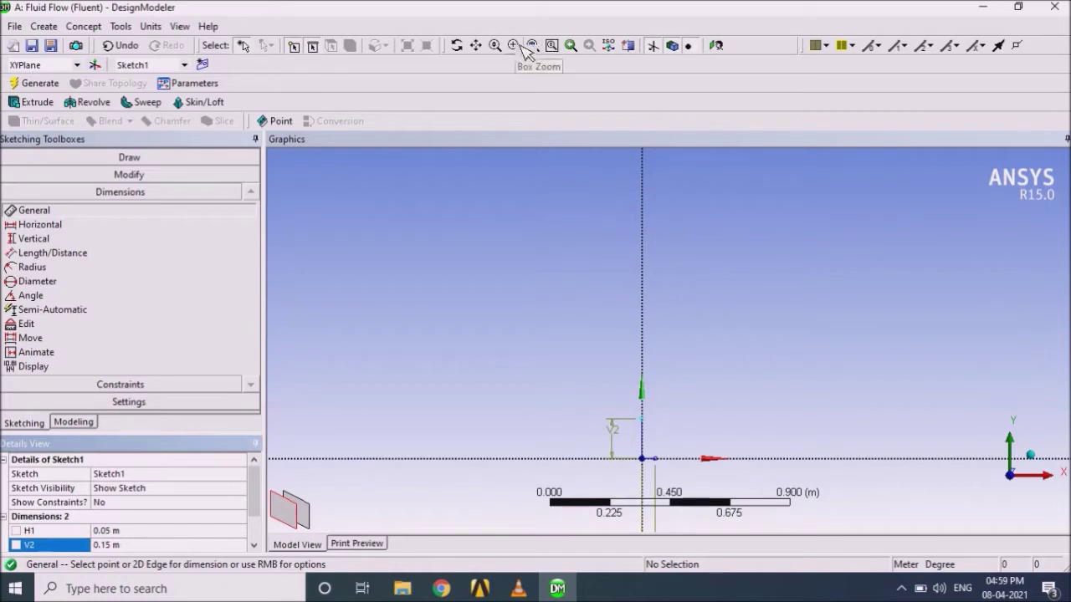
right_click_drag(624, 408, 695, 475)
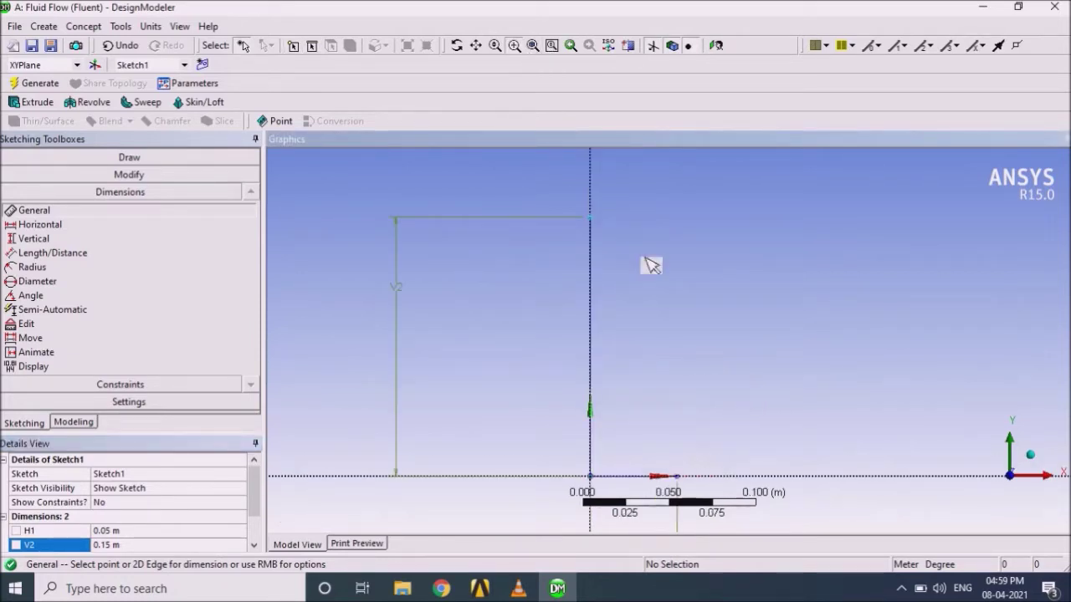
left_click(514, 45)
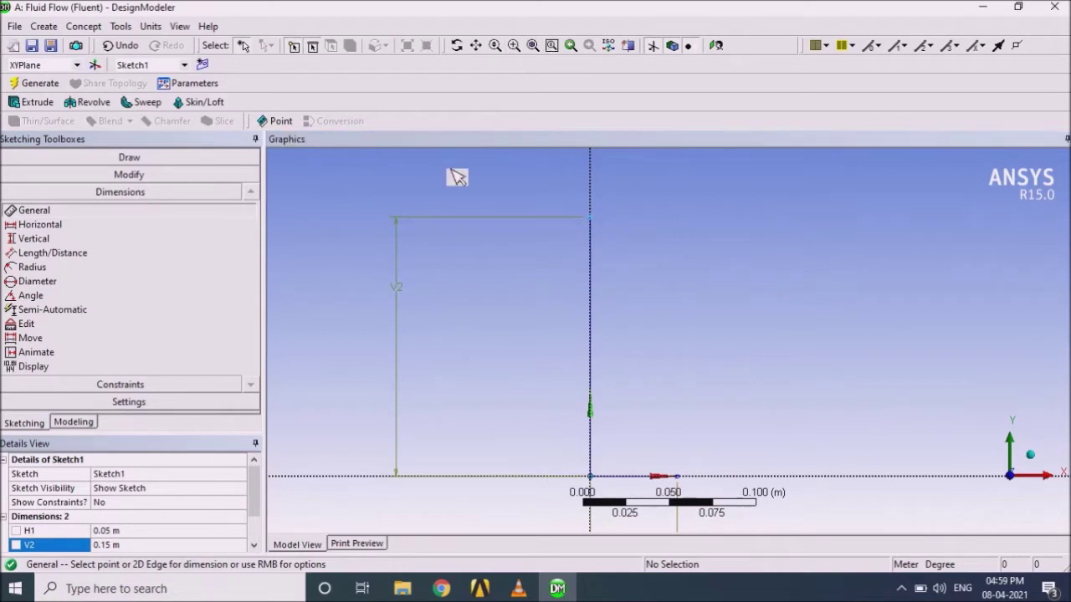
left_click(143, 158)
left_click(79, 177)
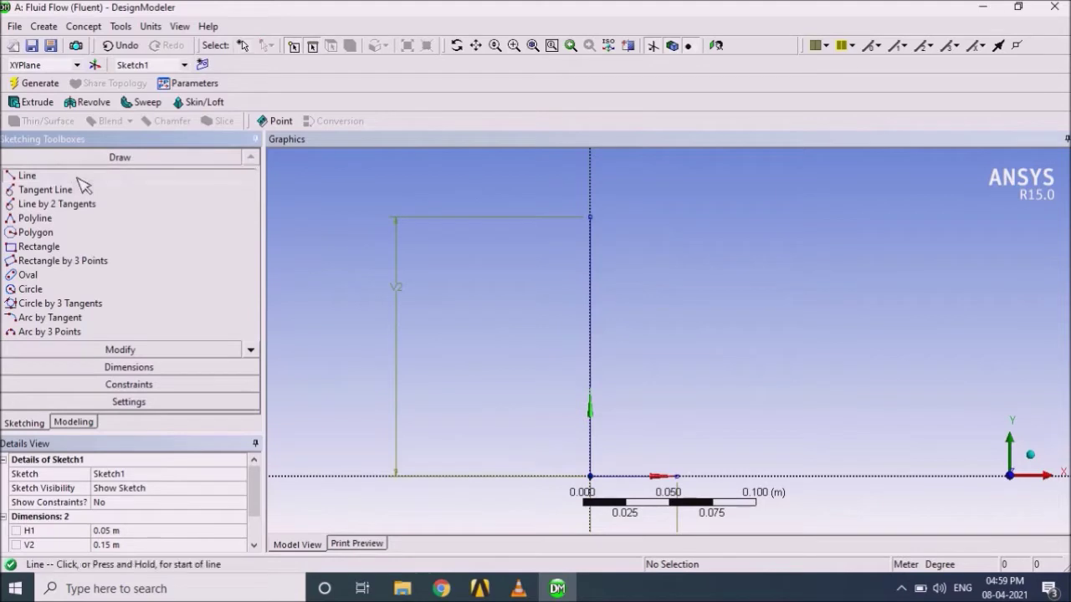
left_click(414, 199)
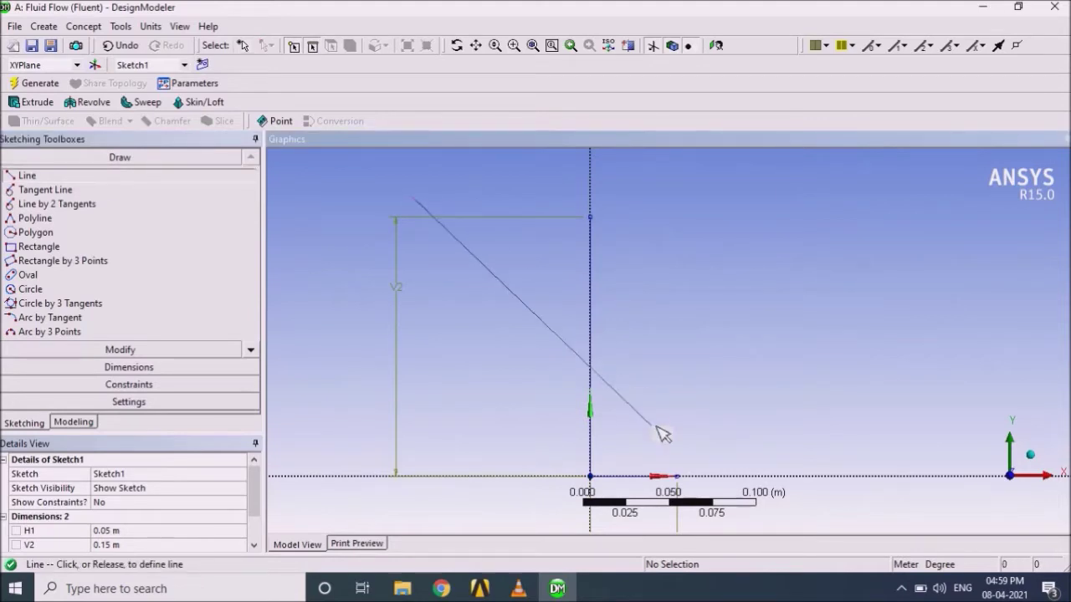
key("Escape")
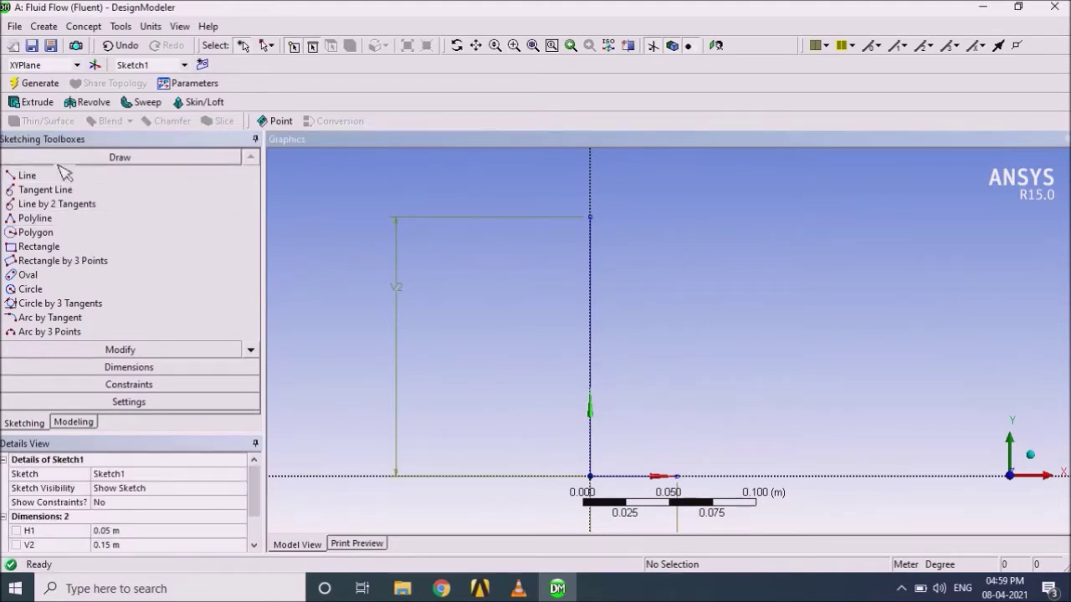
Step: Draw a horizontal line about 0.045 m long from the upper end of the vertical line in the positive X direction
left_click(61, 175)
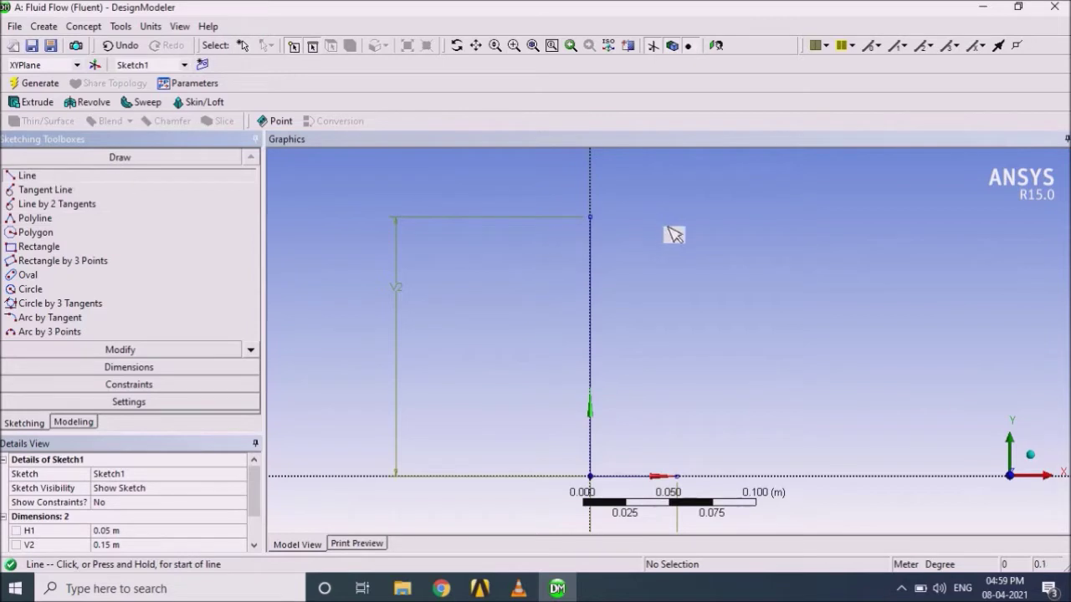
left_click(591, 217)
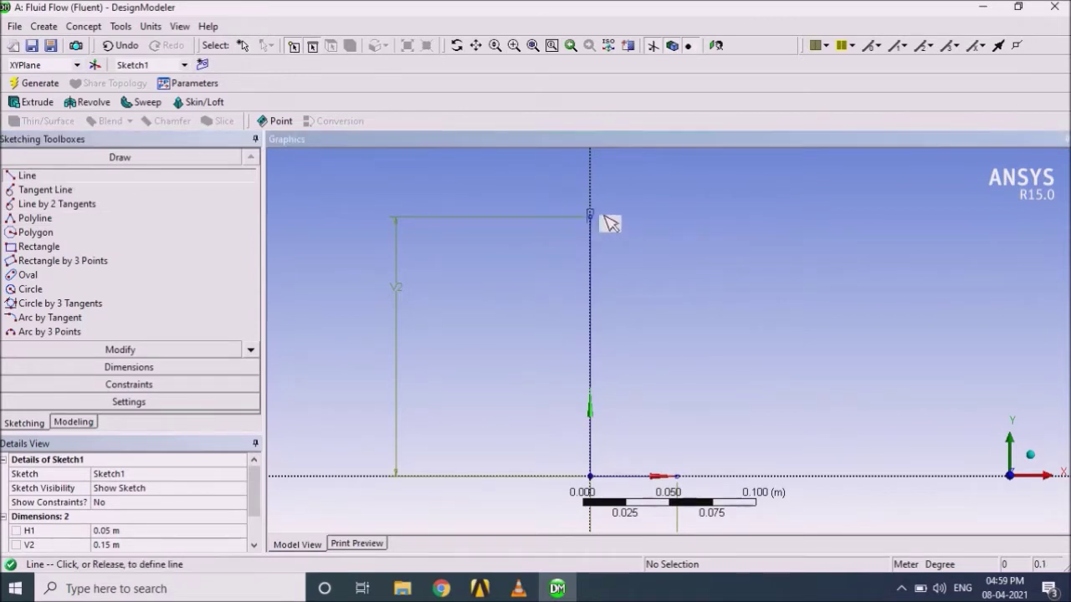
left_click(671, 217)
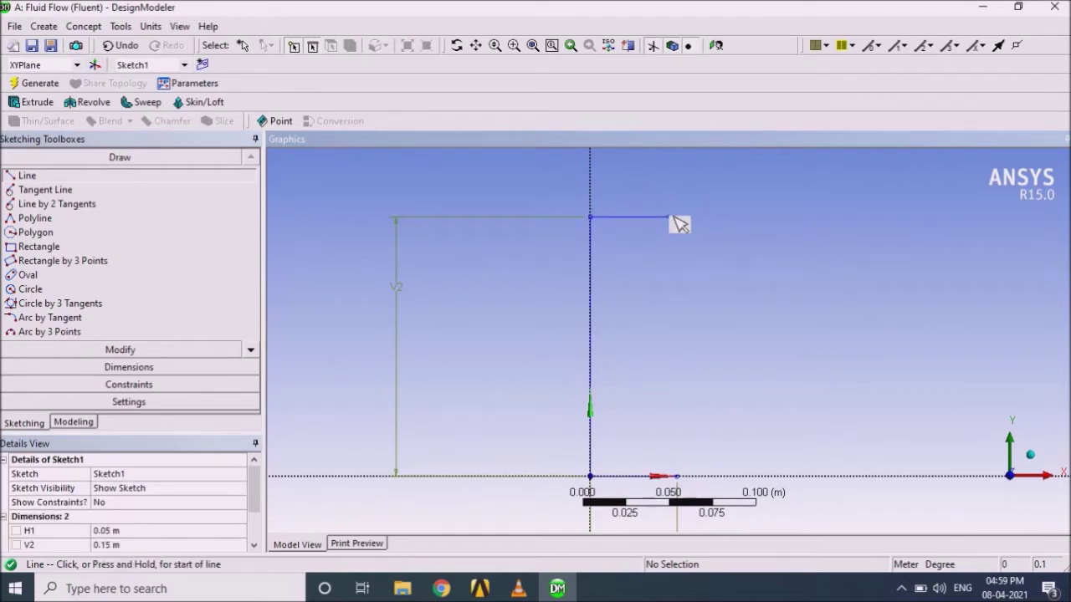
Step: Dimension the upper horizontal line and set its length to 0.05 m
left_click(194, 372)
left_click(617, 218)
left_click(624, 200)
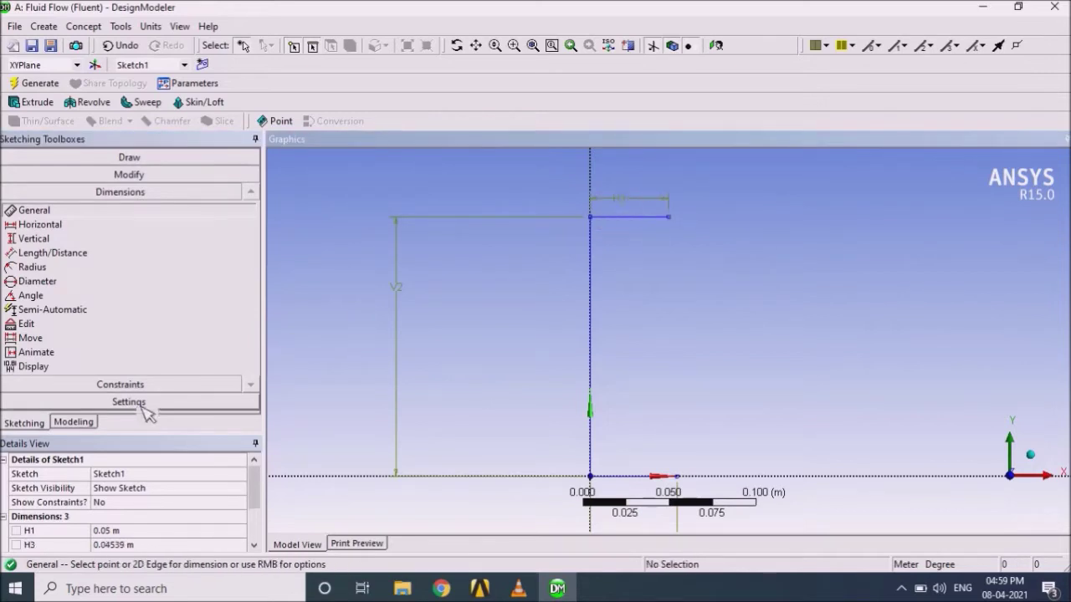
left_click(117, 545)
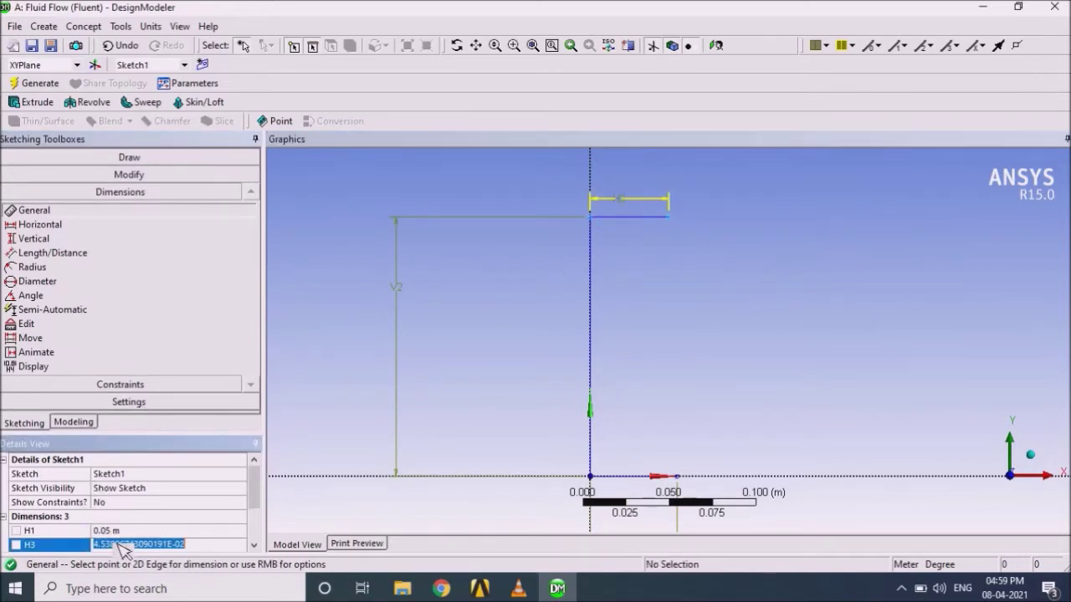
type("0.05")
key("Return")
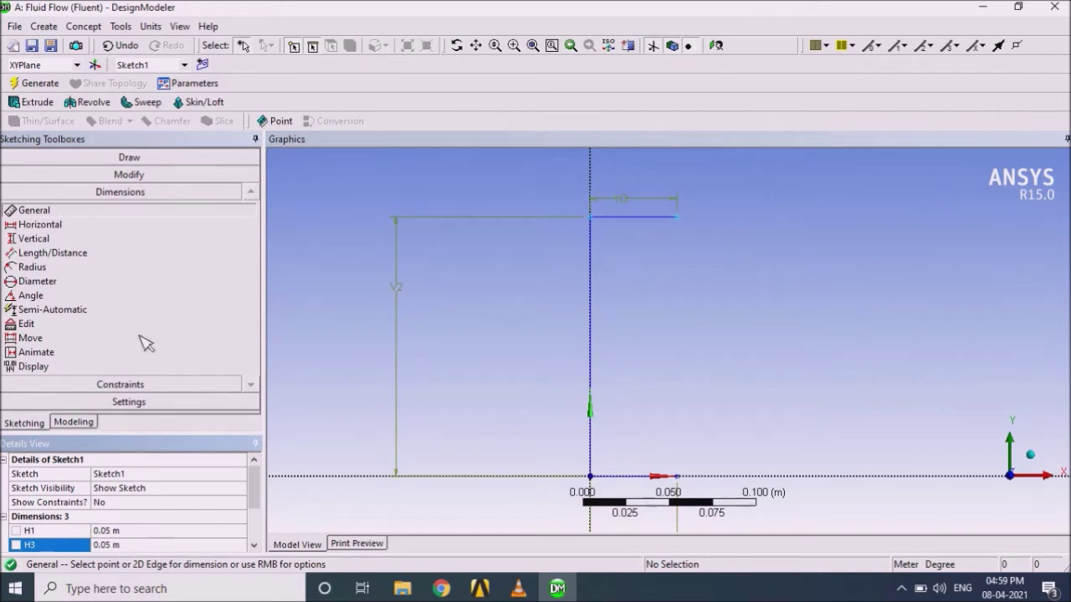
Step: Draw three connected lines joining the free ends of the lower and upper horizontal lines, with a vertical middle segment about 0.015 m long
left_click(159, 157)
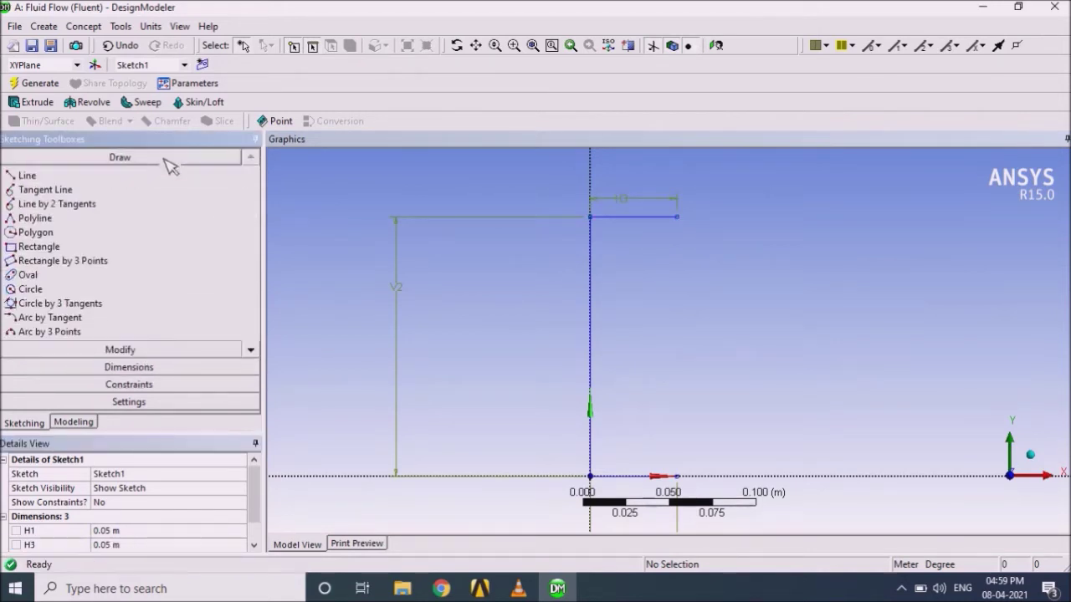
left_click(82, 179)
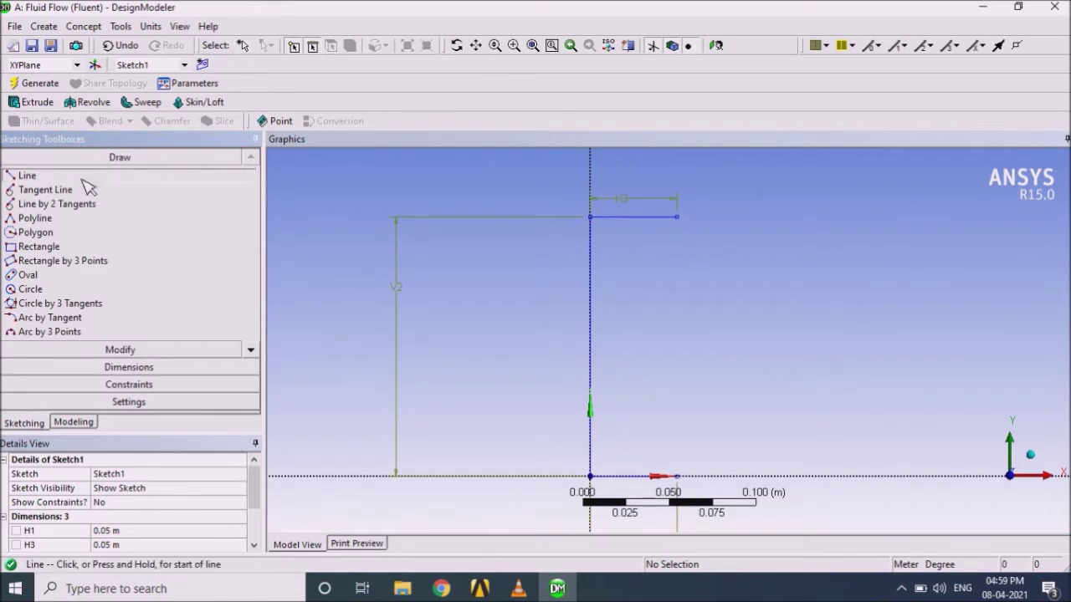
left_click(680, 477)
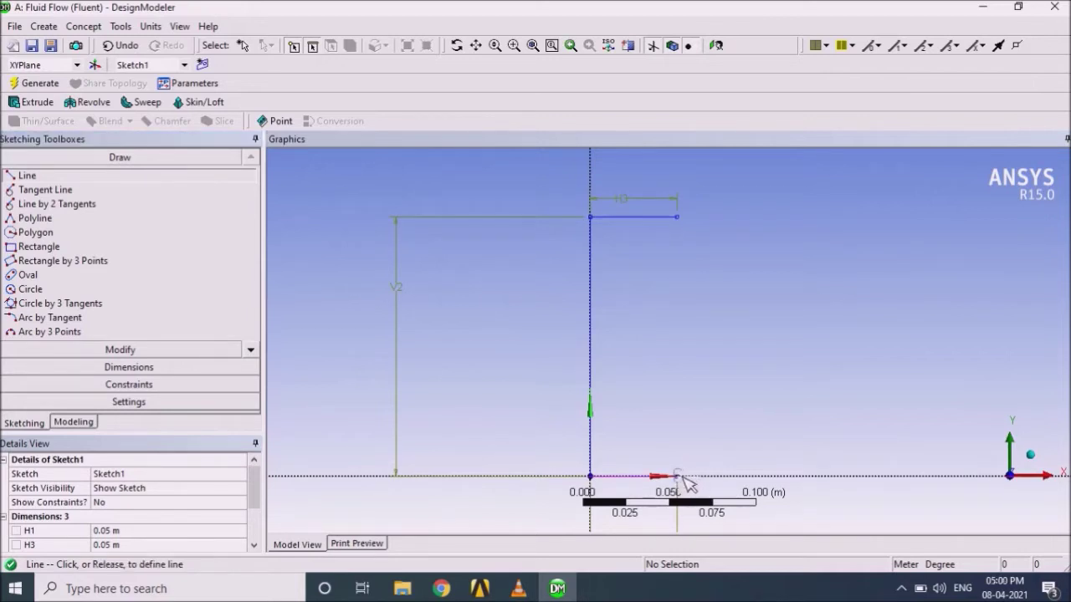
left_click(660, 377)
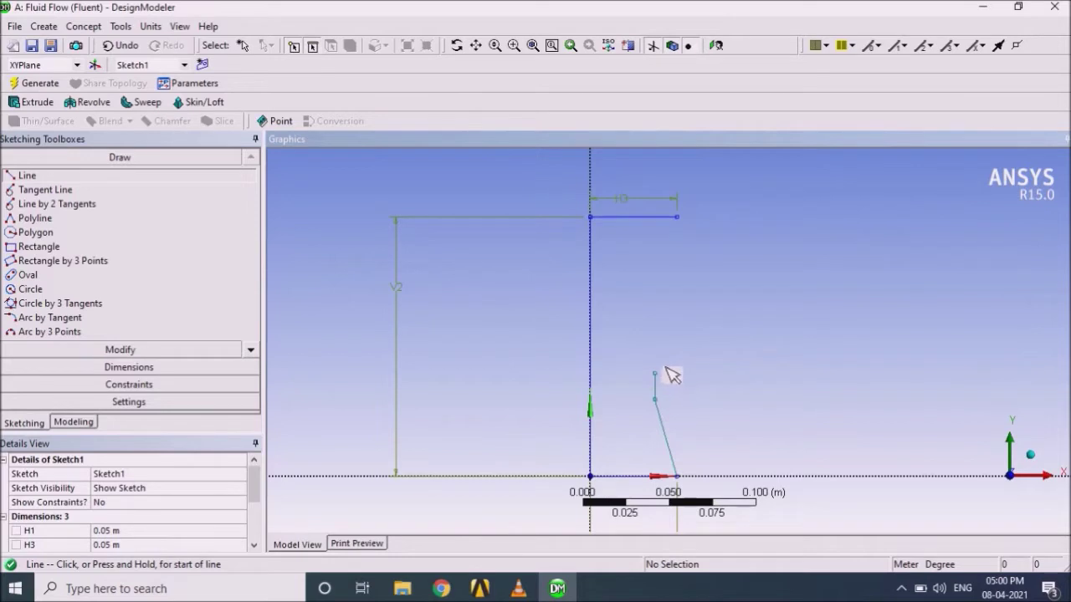
left_click(660, 374)
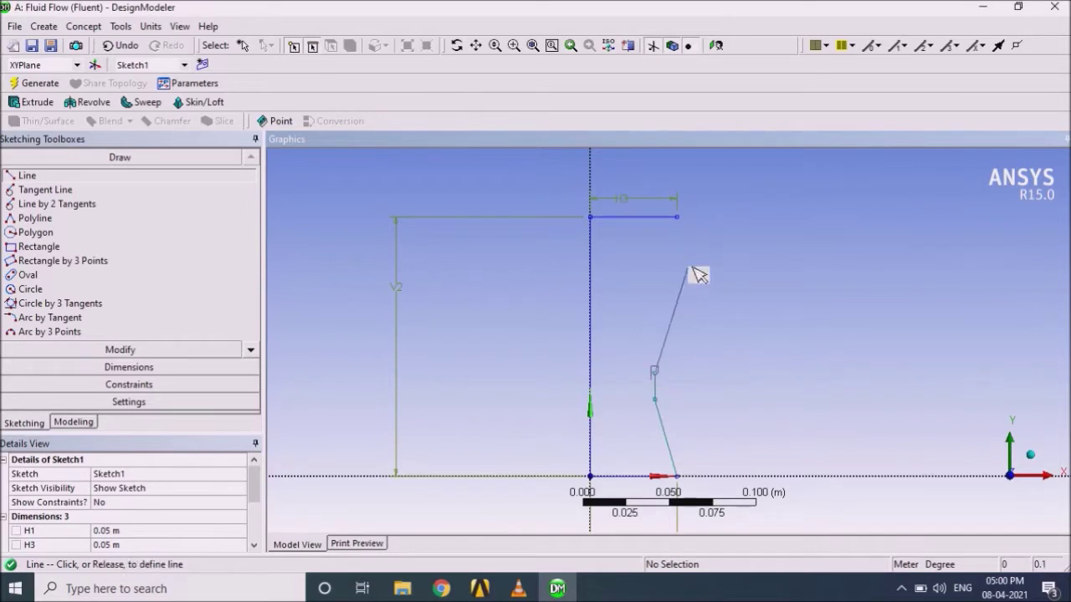
left_click(677, 216)
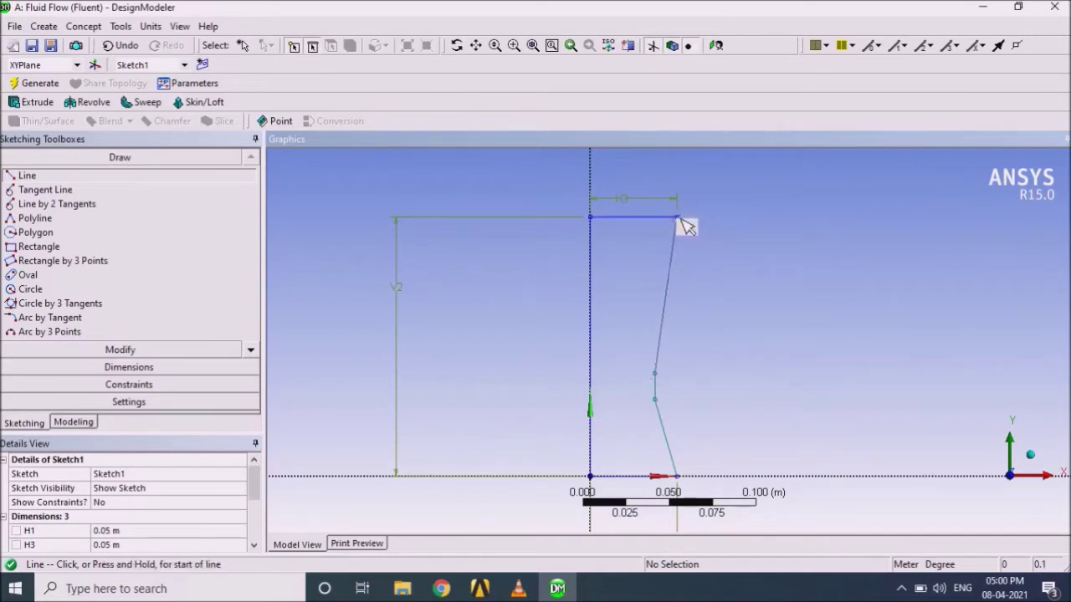
Step: Add a general dimension to the short vertical segment between the two slanted lines
left_click(147, 369)
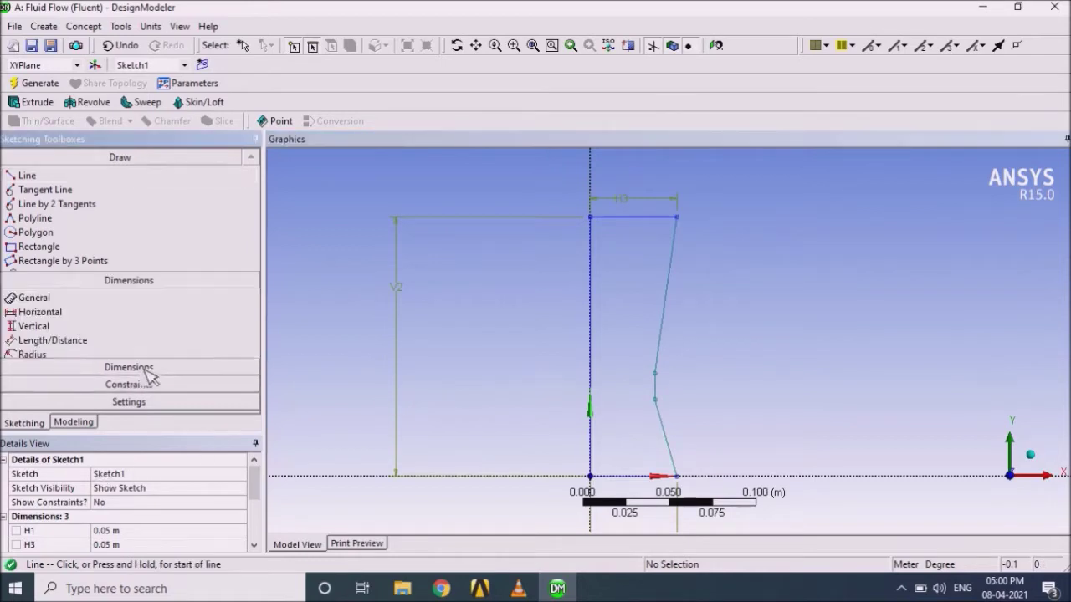
left_click(668, 387)
left_click(684, 386)
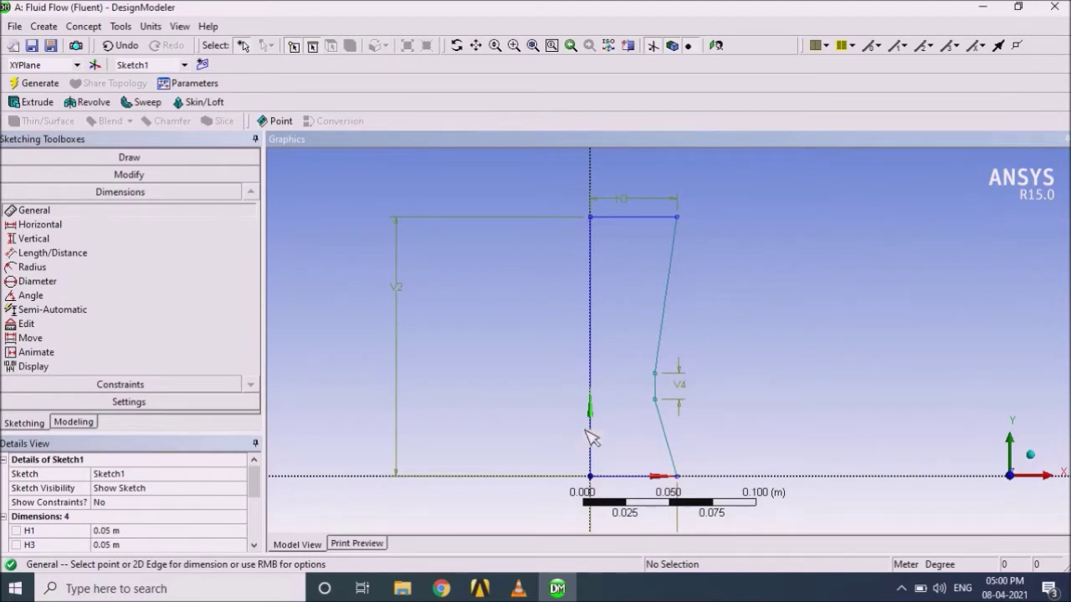
left_click(599, 395)
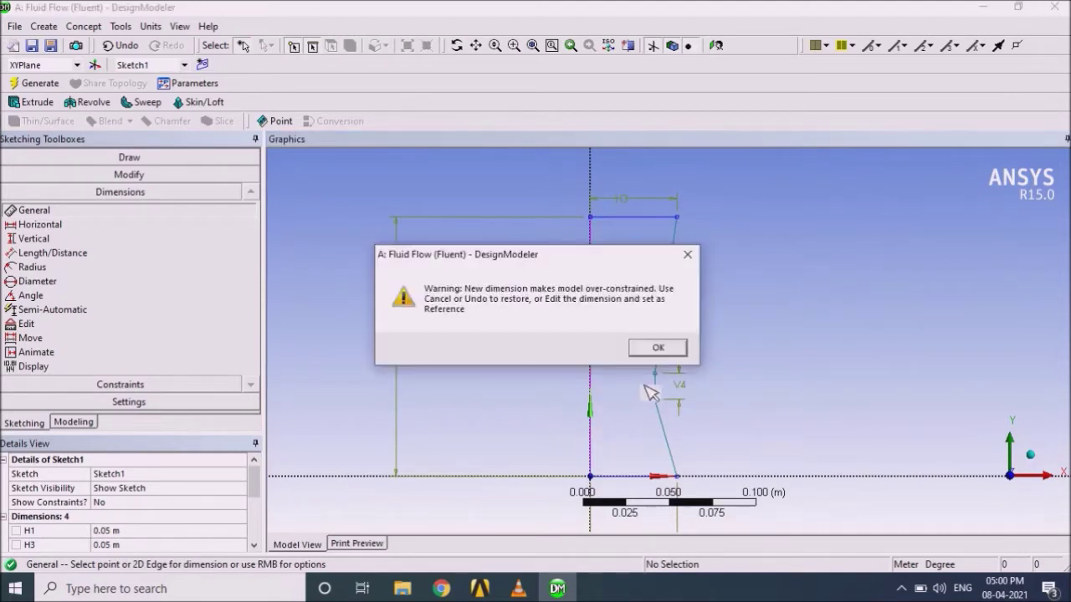
left_click(688, 255)
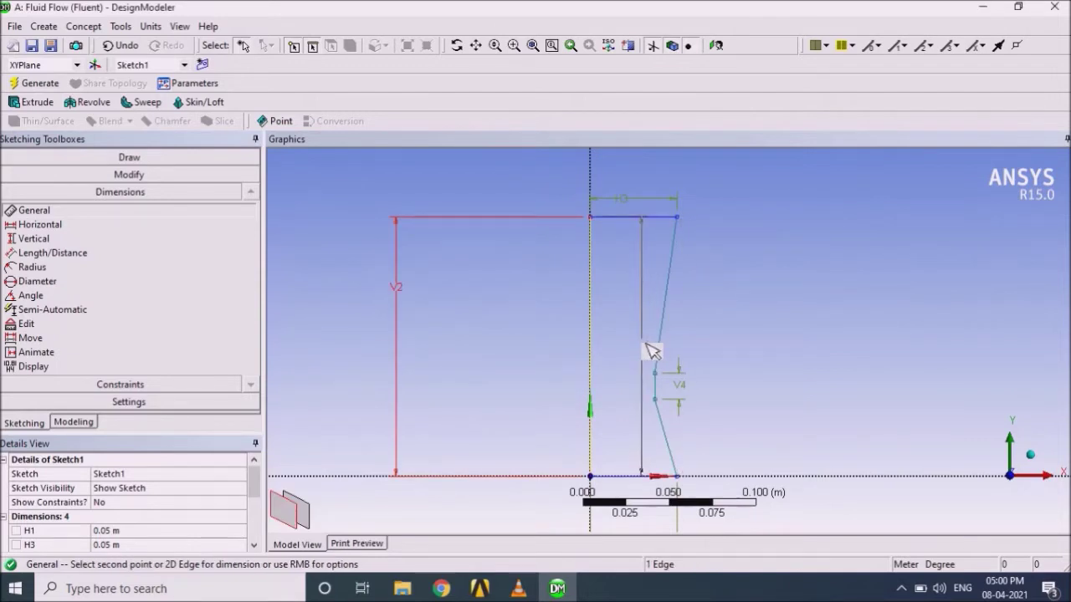
left_click(560, 370)
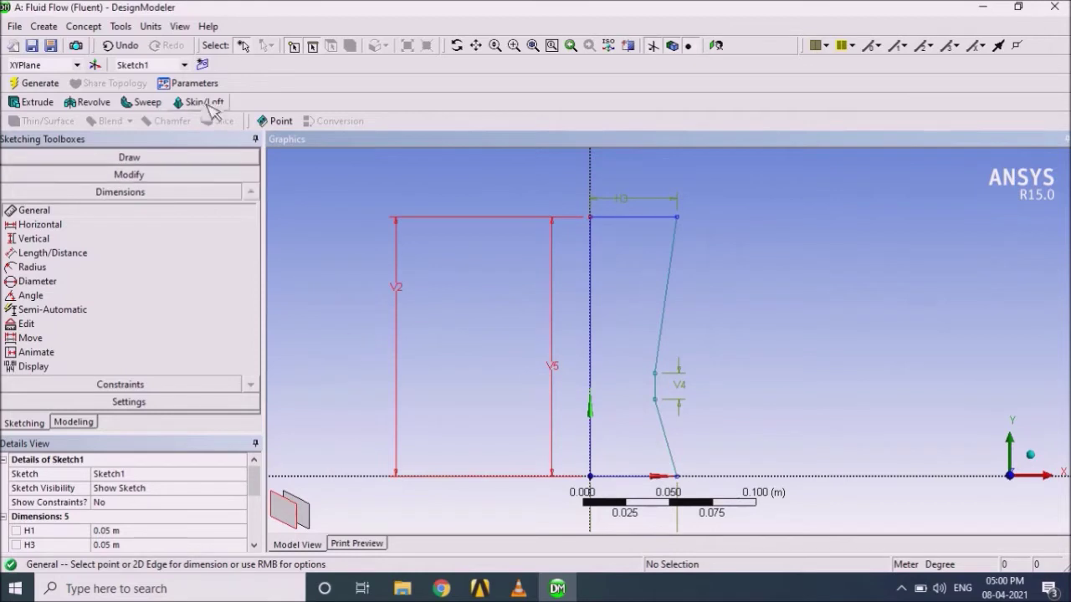
left_click(121, 45)
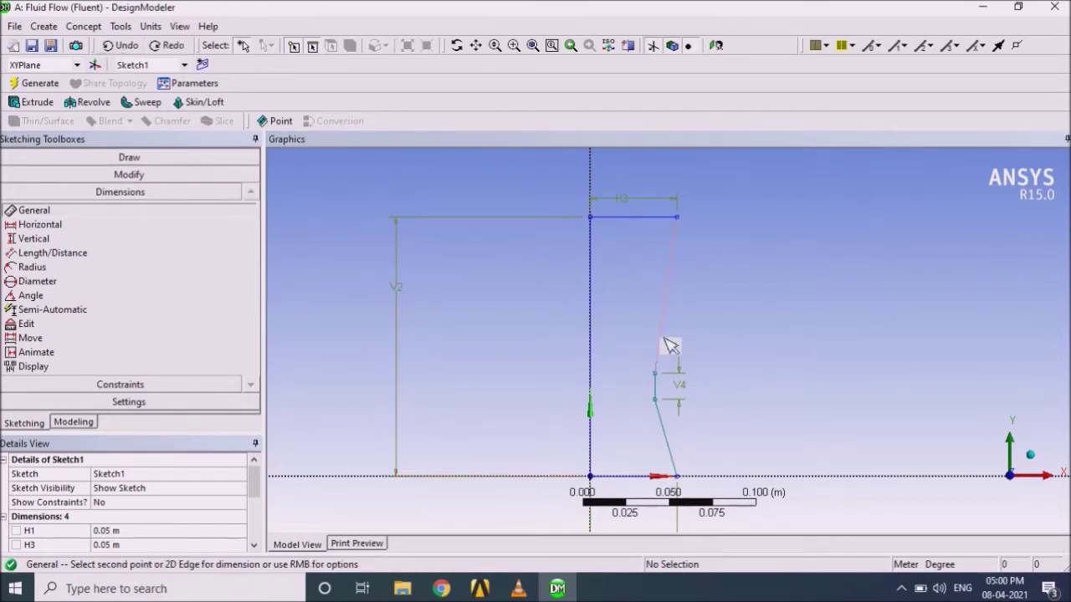
Step: Set the length of the short vertical segment between the slanted lines to 0.02 m
left_click(254, 544)
left_click(254, 545)
left_click(253, 544)
left_click(254, 544)
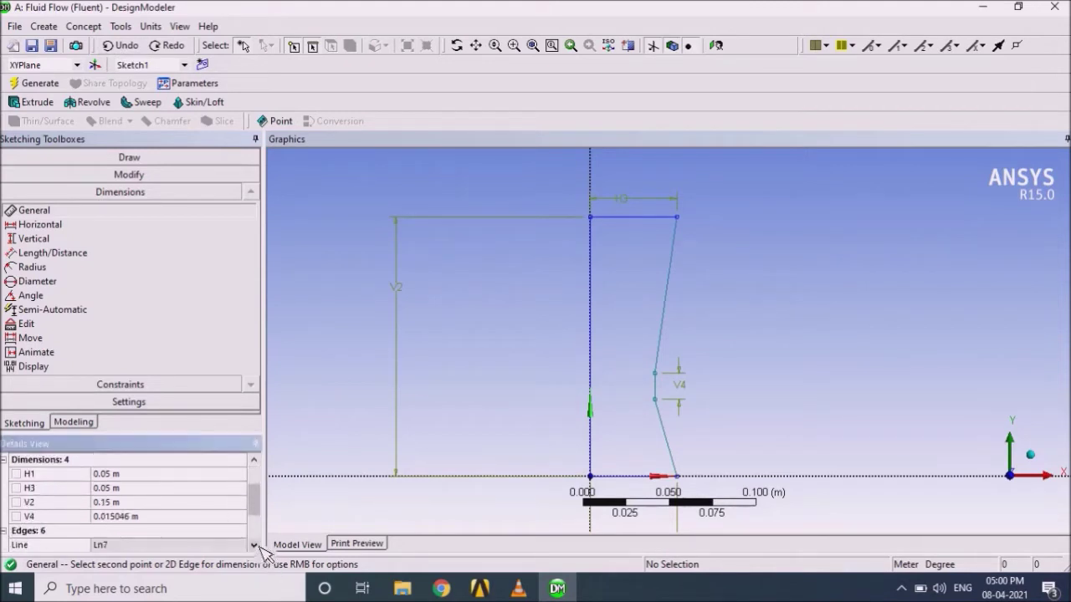
left_click(128, 516)
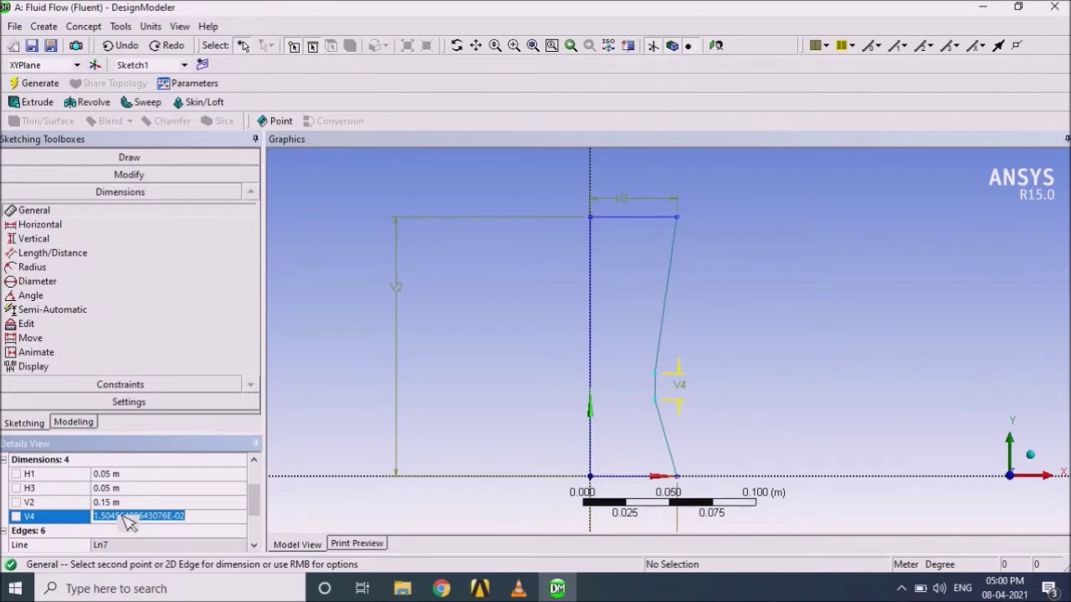
type("0.")
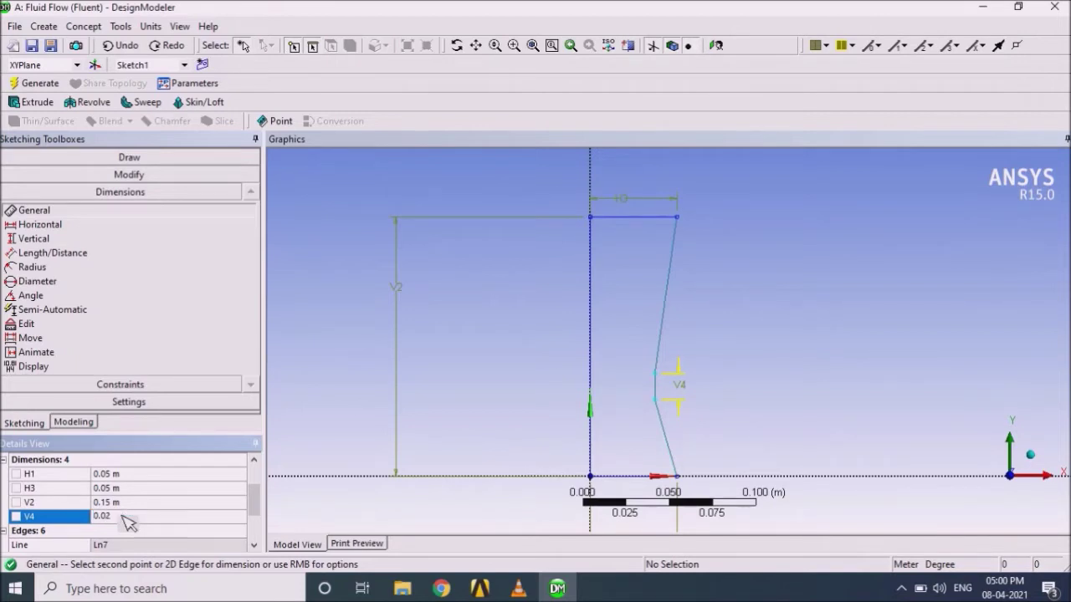
key("Return")
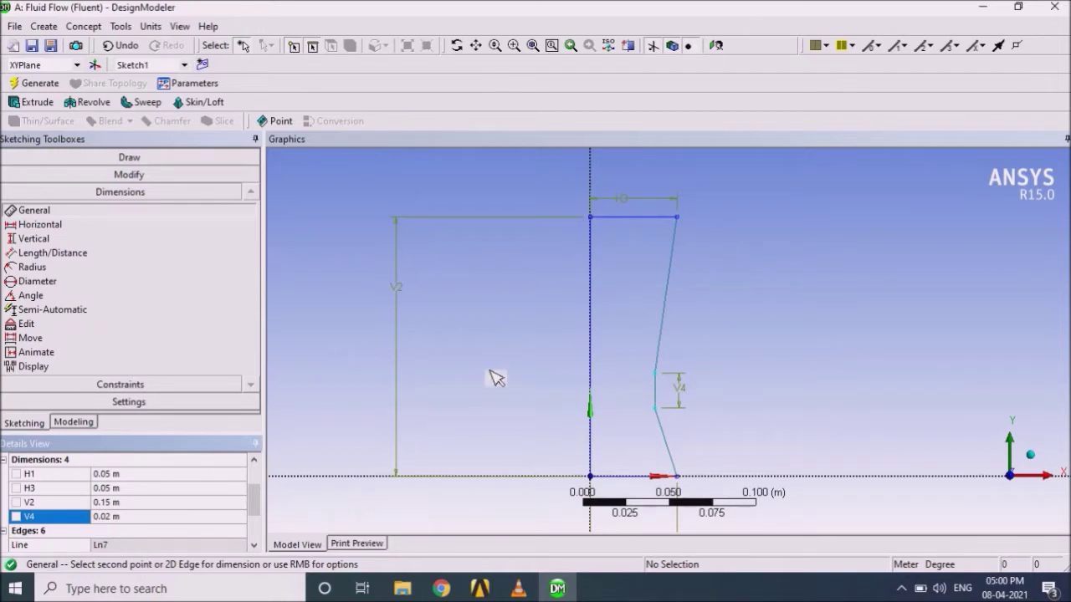
Step: Dimension the vertical distance from the base line to the short segment's lower end and set it to 0.05 m
left_click(46, 240)
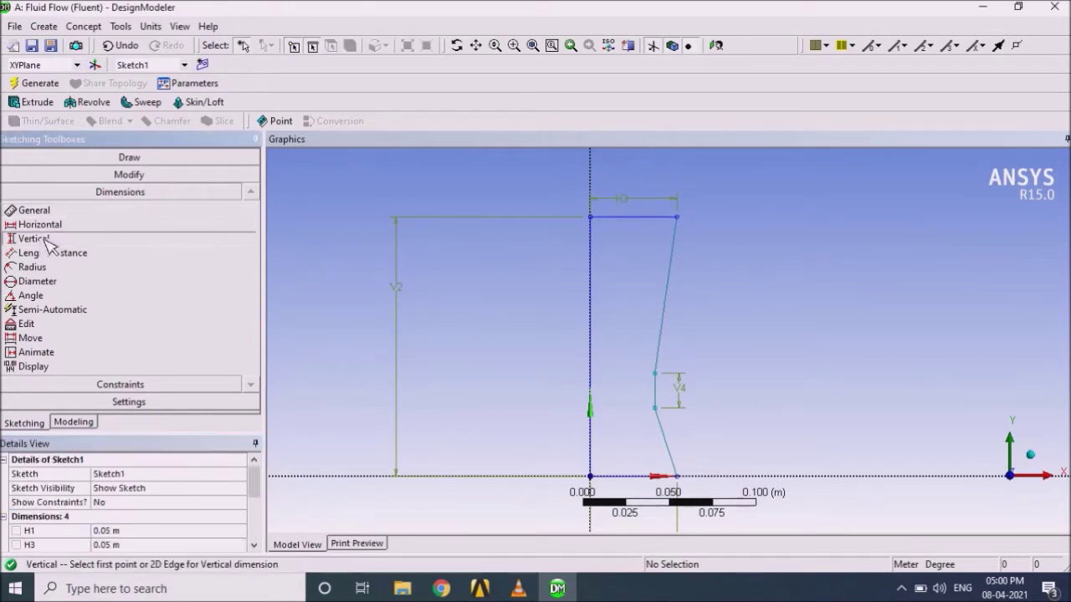
left_click(657, 410)
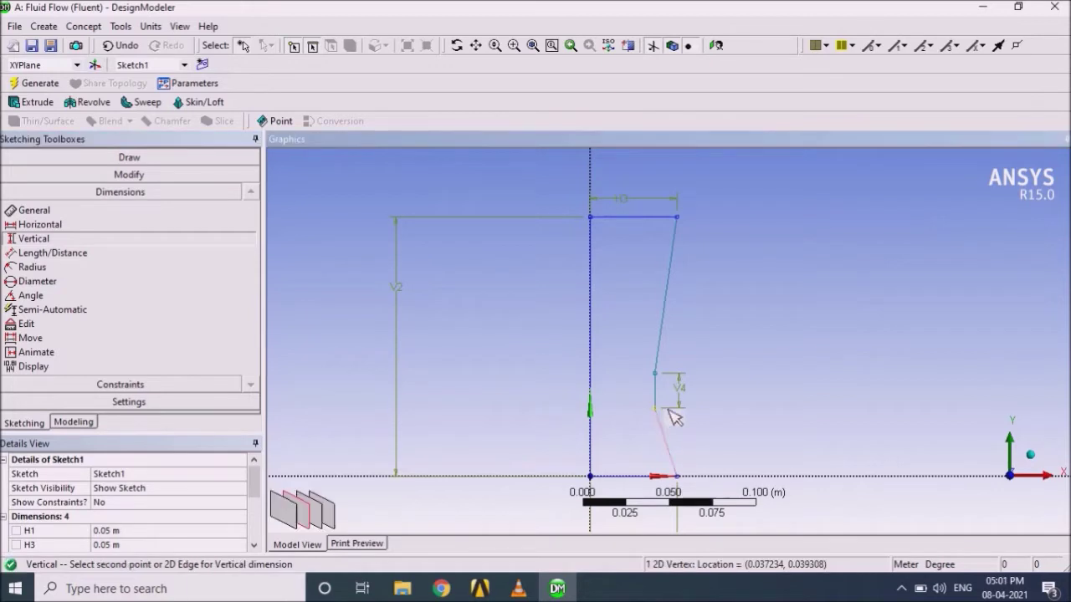
left_click(644, 476)
left_click(721, 441)
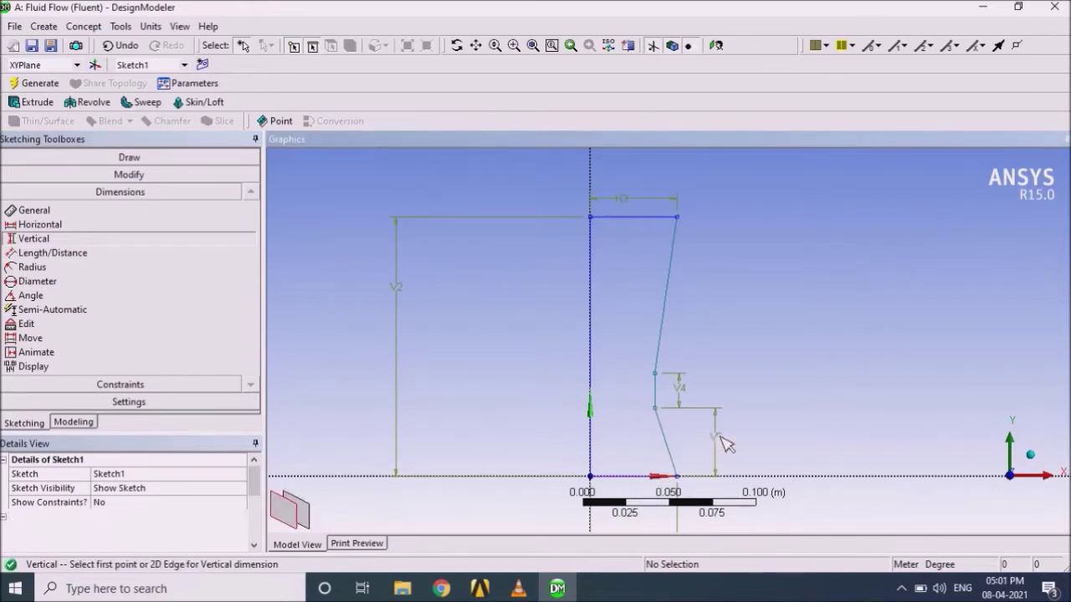
left_click(254, 544)
scroll(258, 545, "down", 1)
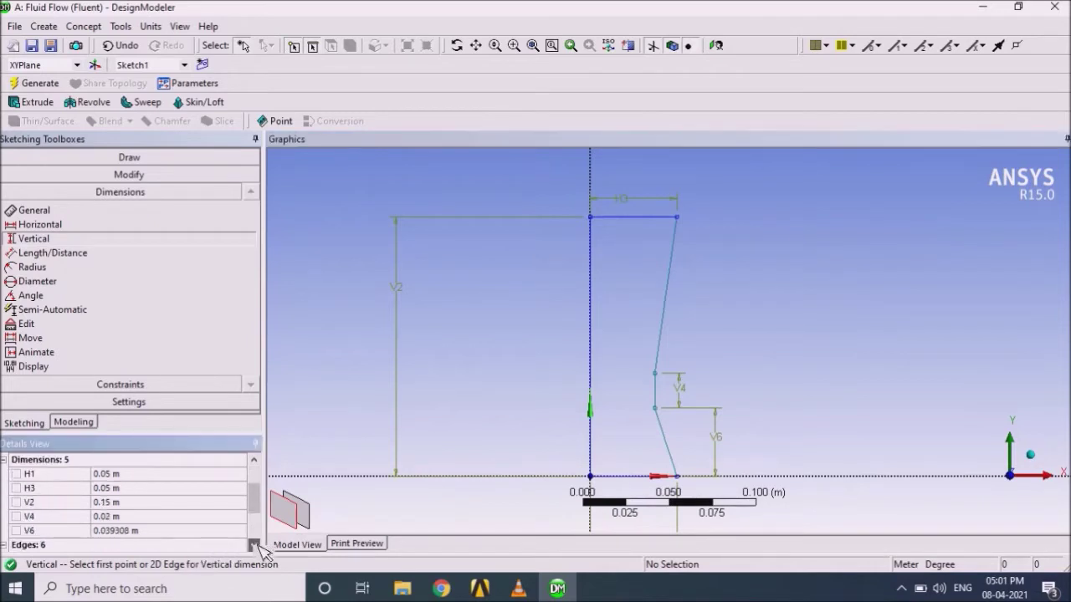
left_click(163, 530)
type("0.05")
key("Return")
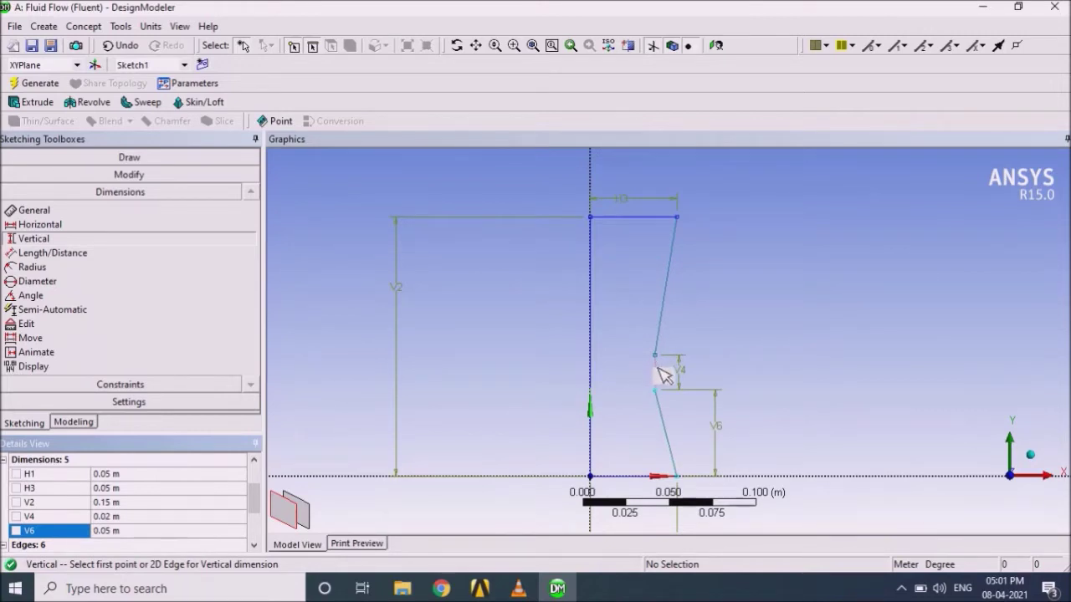
Step: Dimension the horizontal distance from the Y axis to the short vertical segment and set it to 0.025 m
left_click(50, 224)
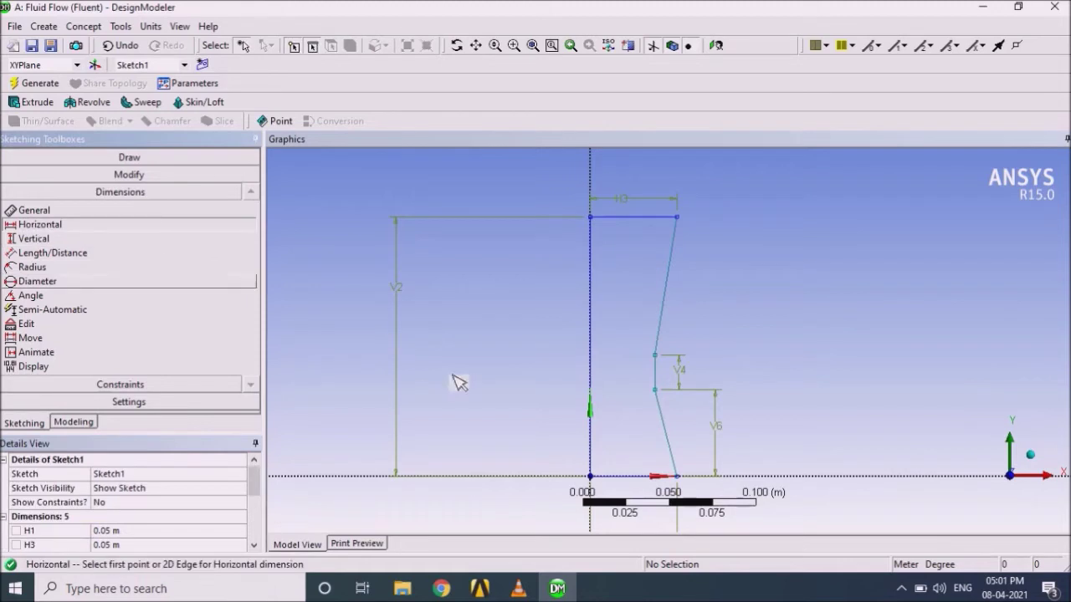
left_click(595, 380)
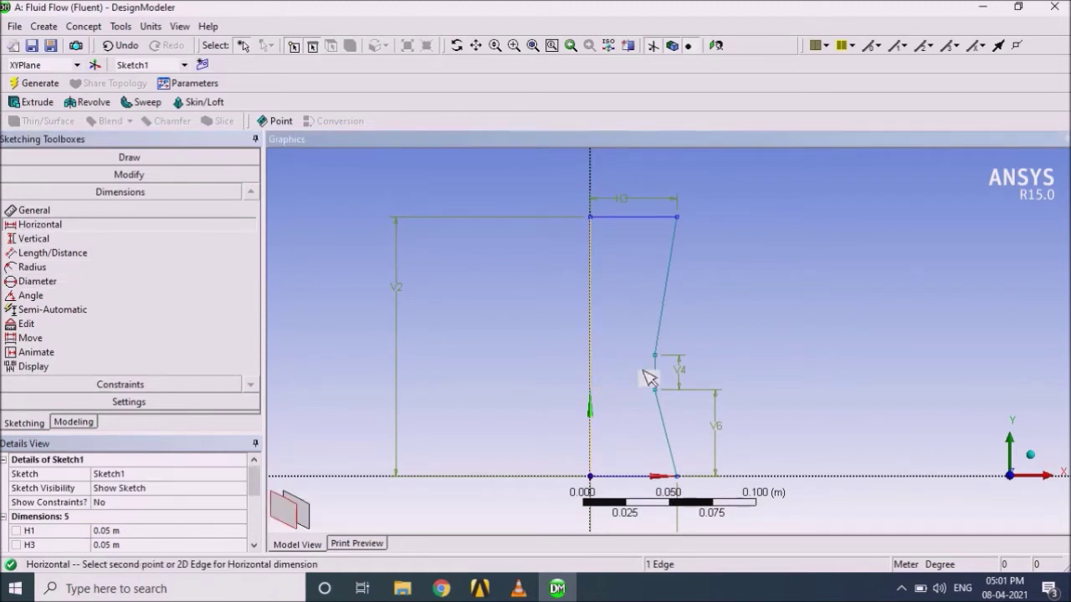
left_click(656, 373)
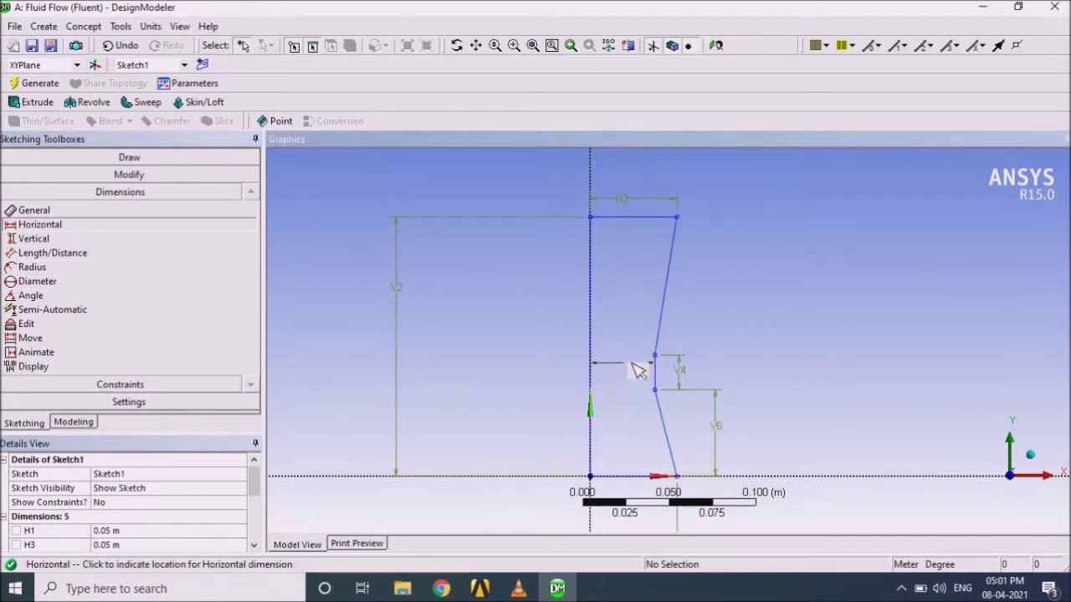
left_click(639, 370)
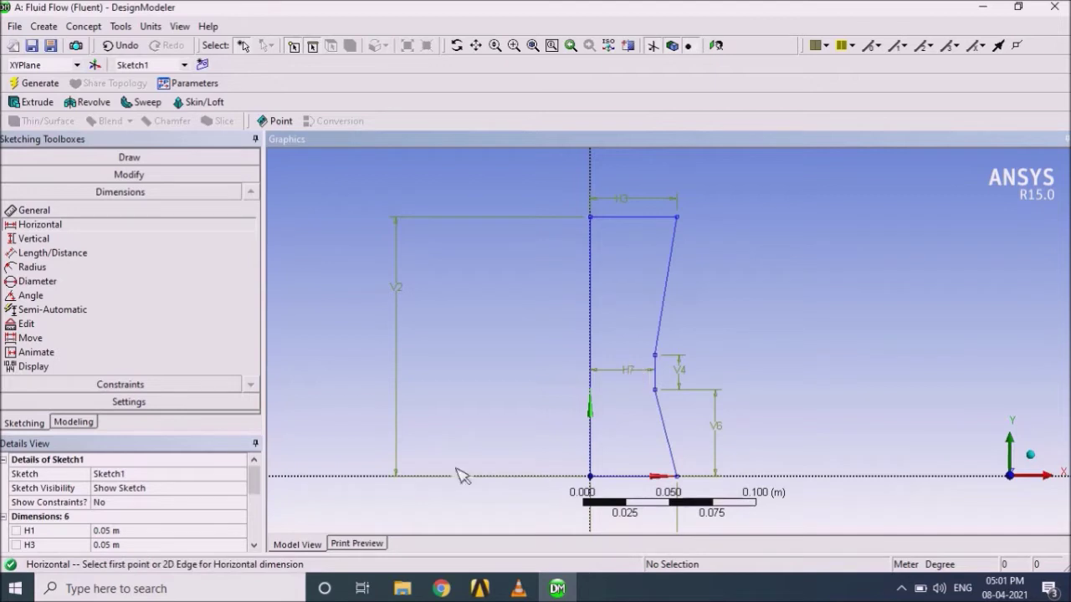
left_click(255, 544)
scroll(256, 545, "down", 1)
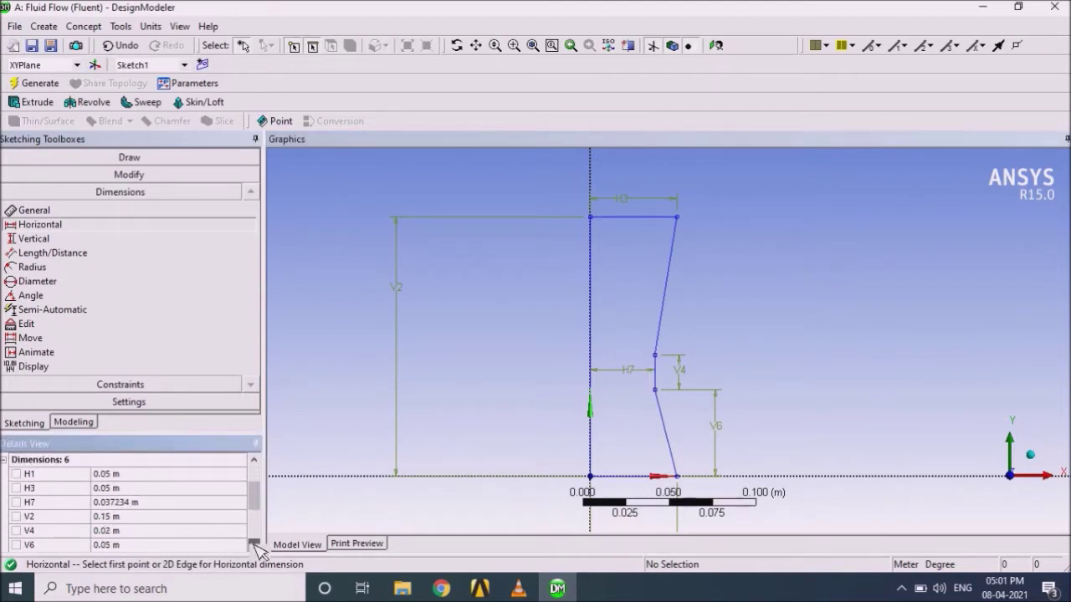
left_click(125, 502)
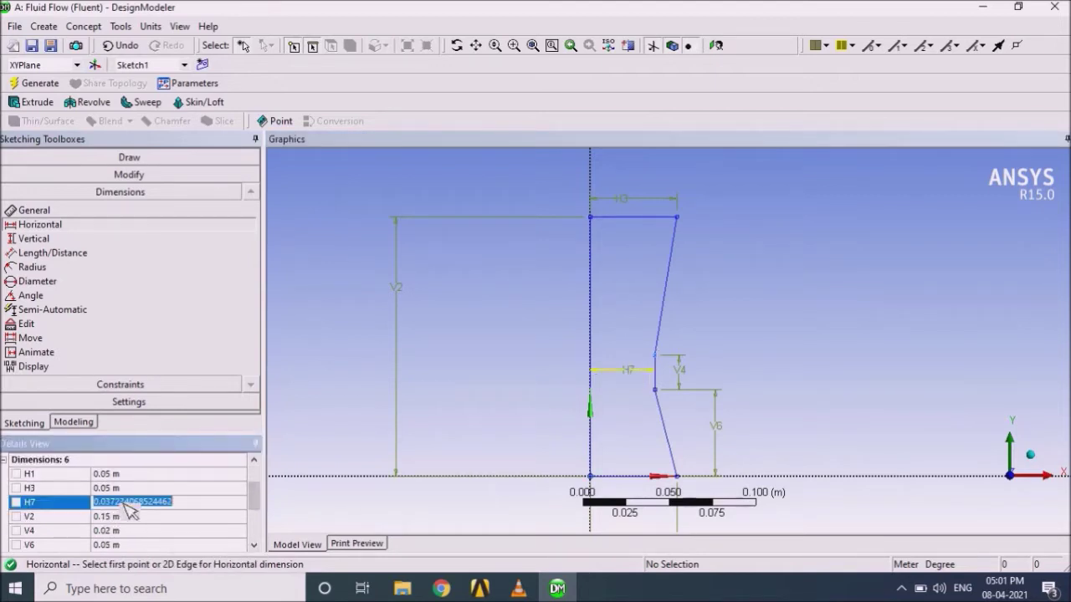
type("0.025")
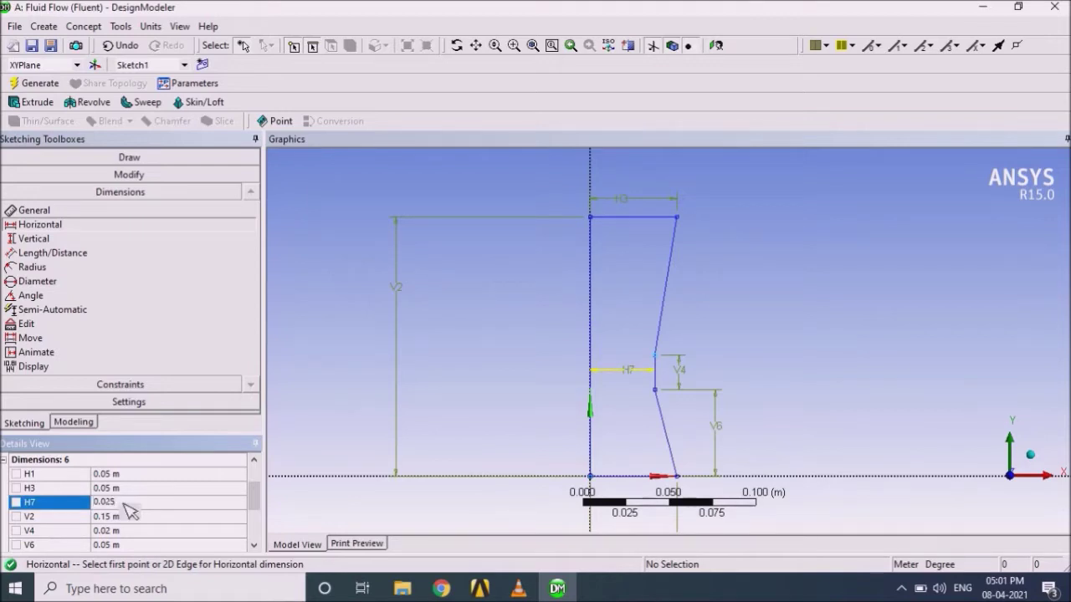
key("Return")
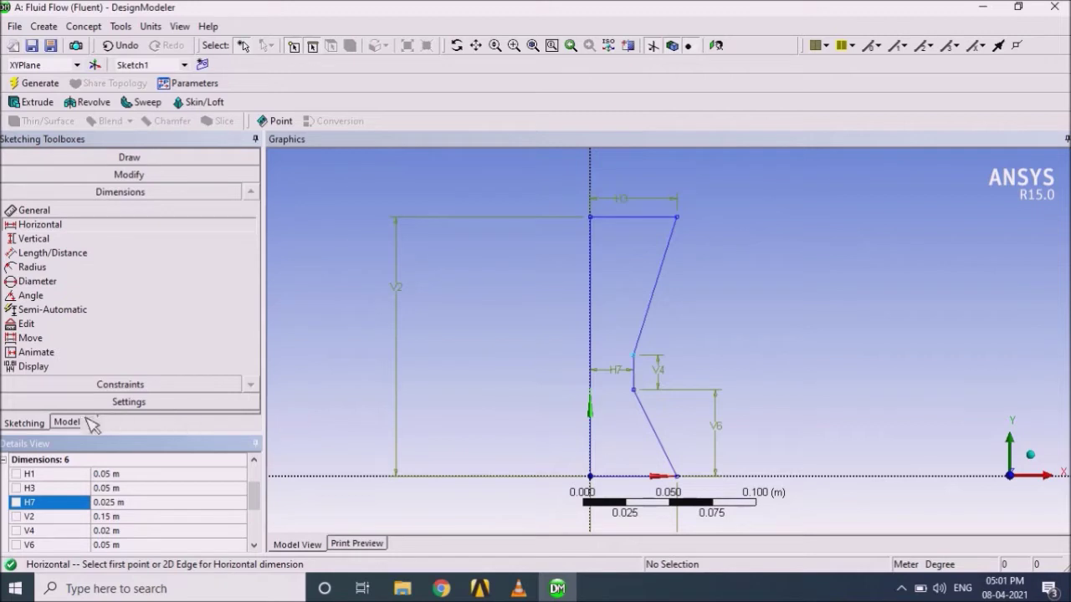
Step: Generate the sketch and switch to modeling mode, hiding the plane axes briefly to check the closed profile
left_click(54, 82)
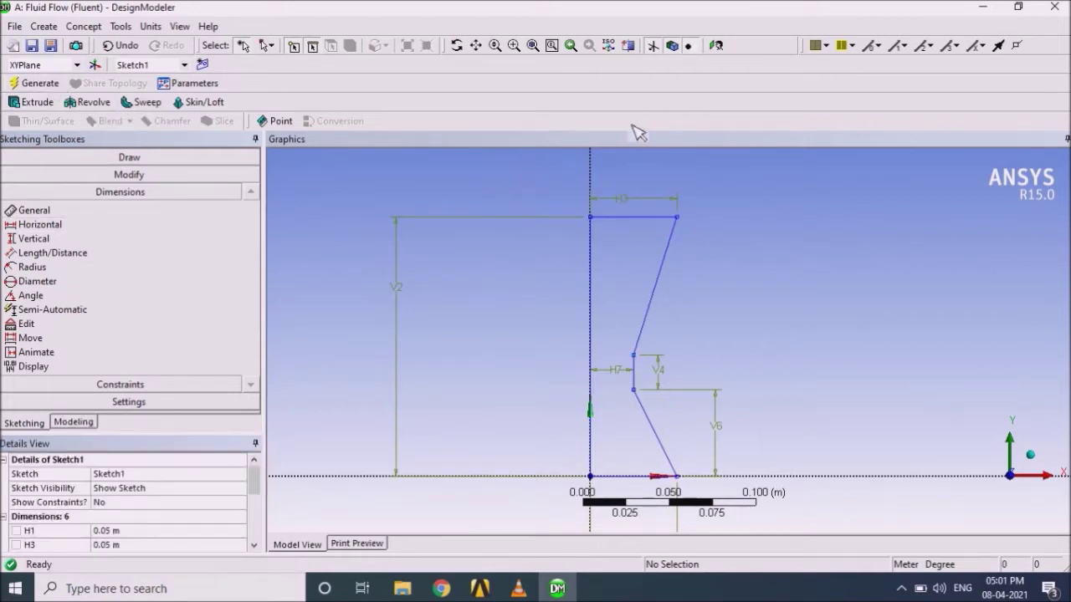
left_click(656, 46)
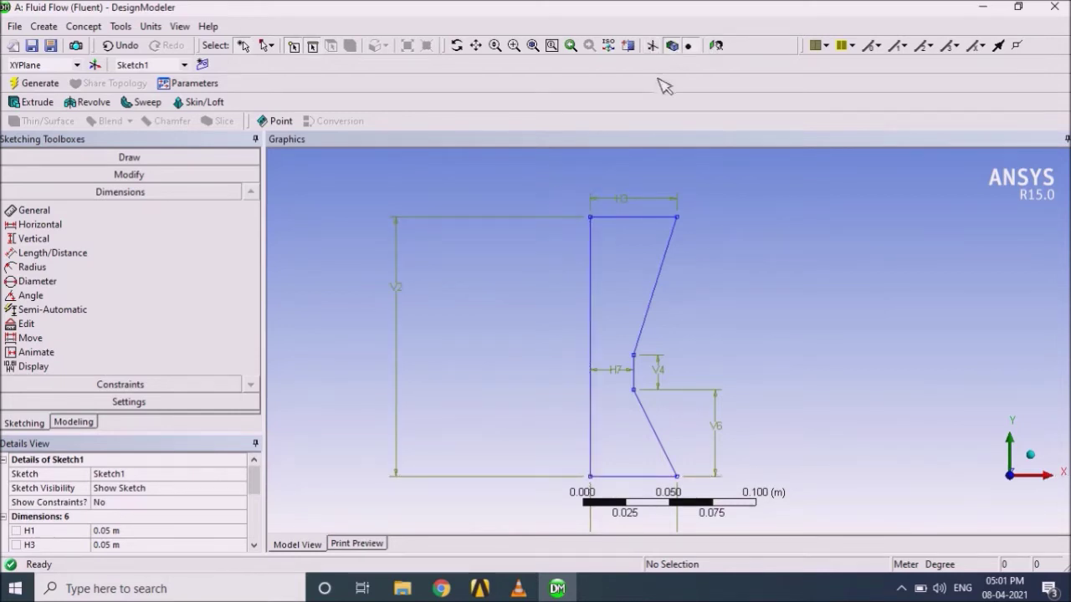
left_click(84, 422)
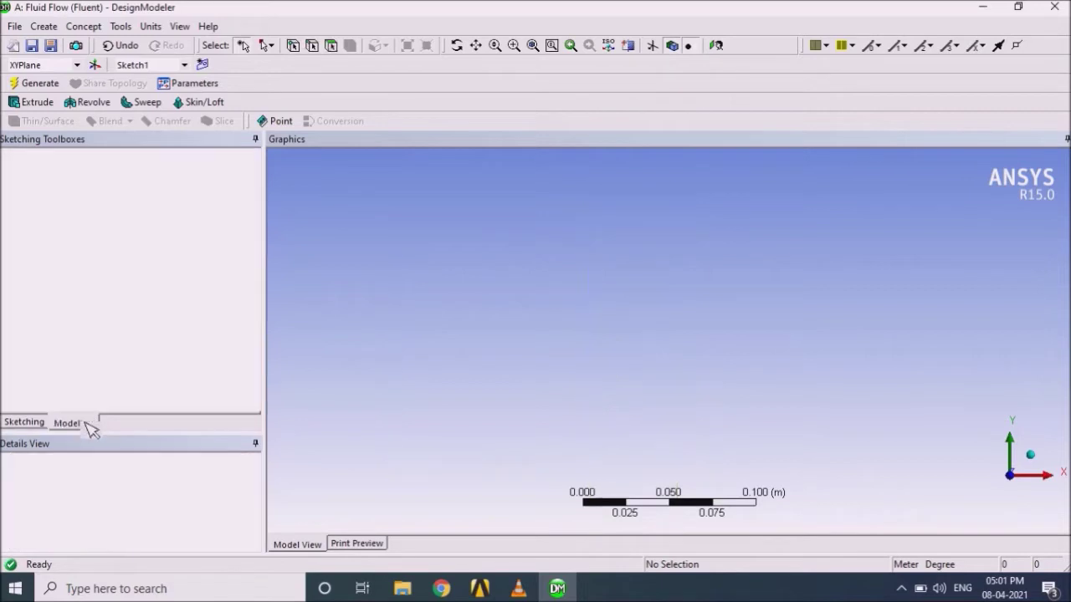
left_click(653, 45)
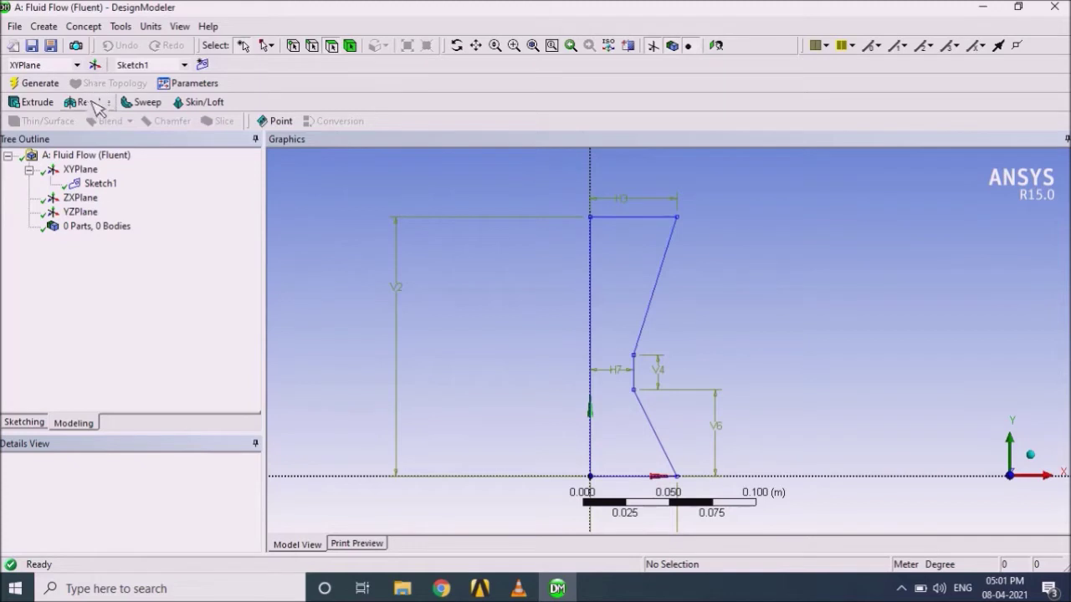
Step: Revolve Sketch1 360° about its vertical line on the Y axis, generate the solid, and hide the plane axes
left_click(99, 101)
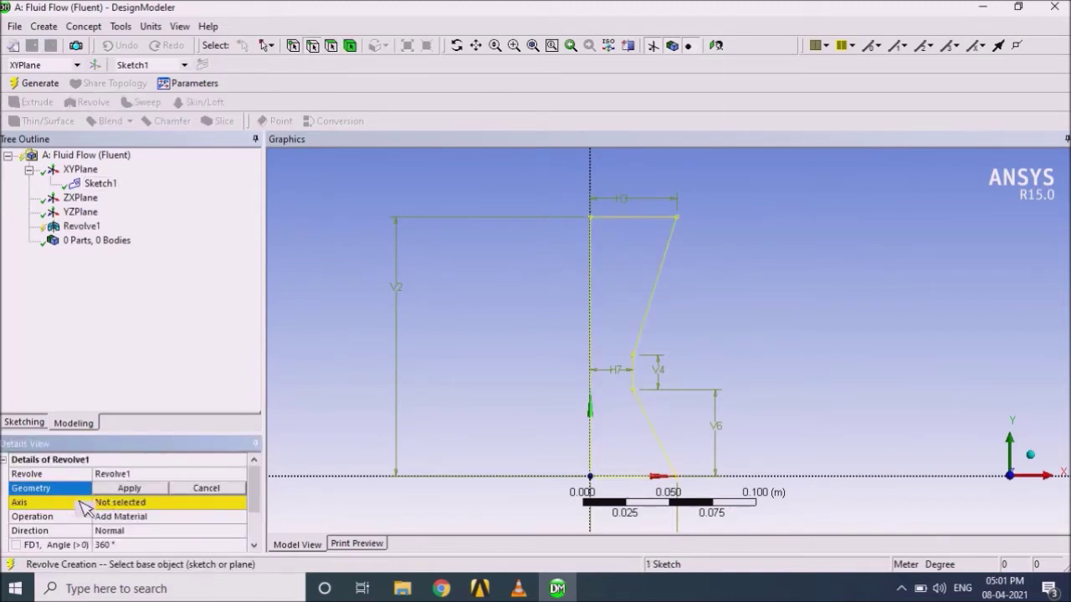
left_click(128, 489)
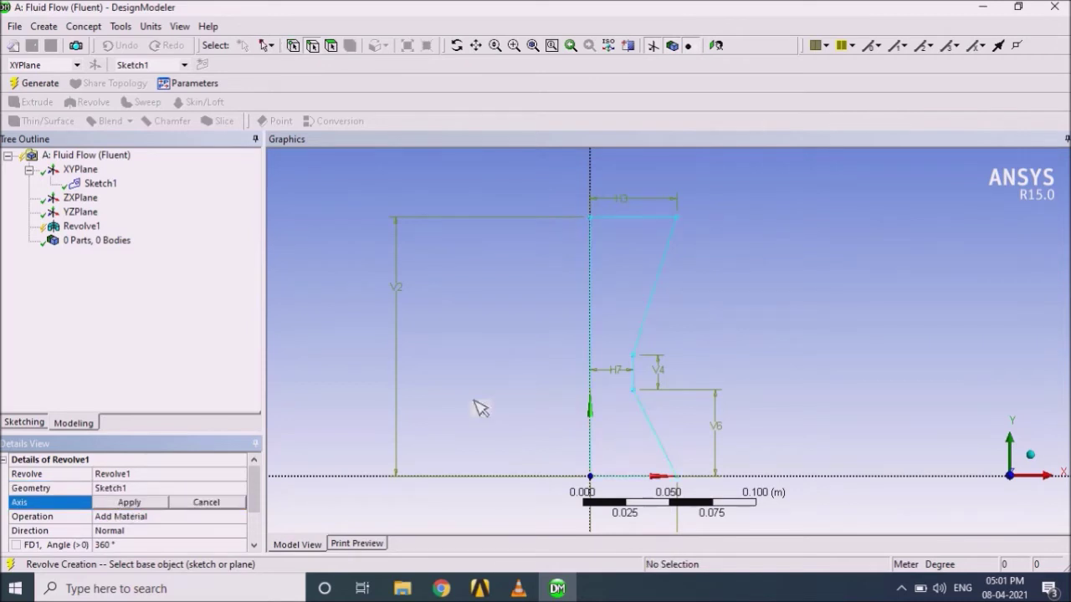
left_click(593, 335)
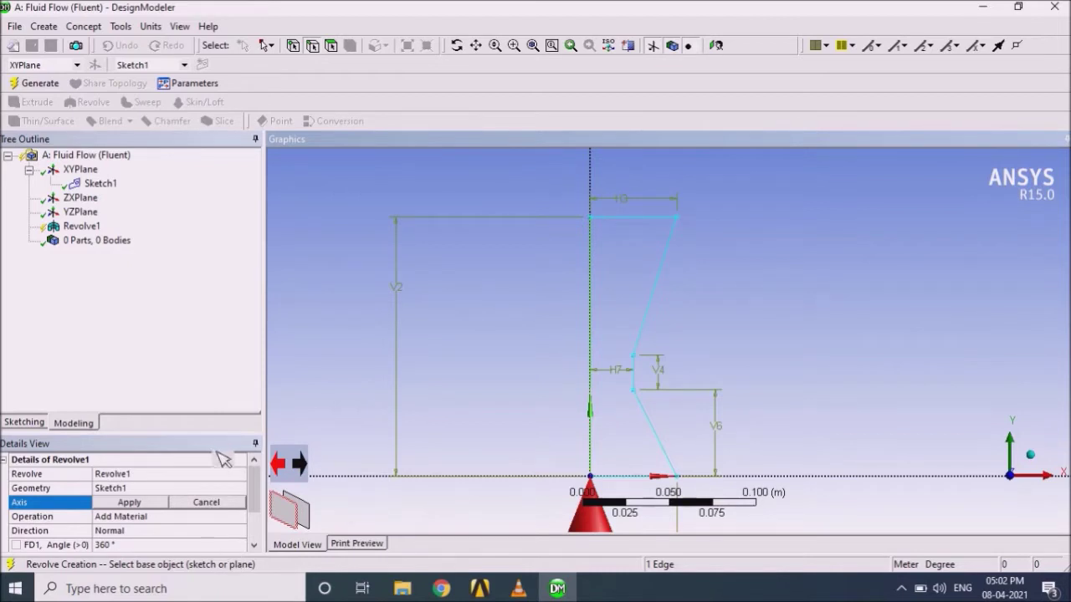
left_click(42, 84)
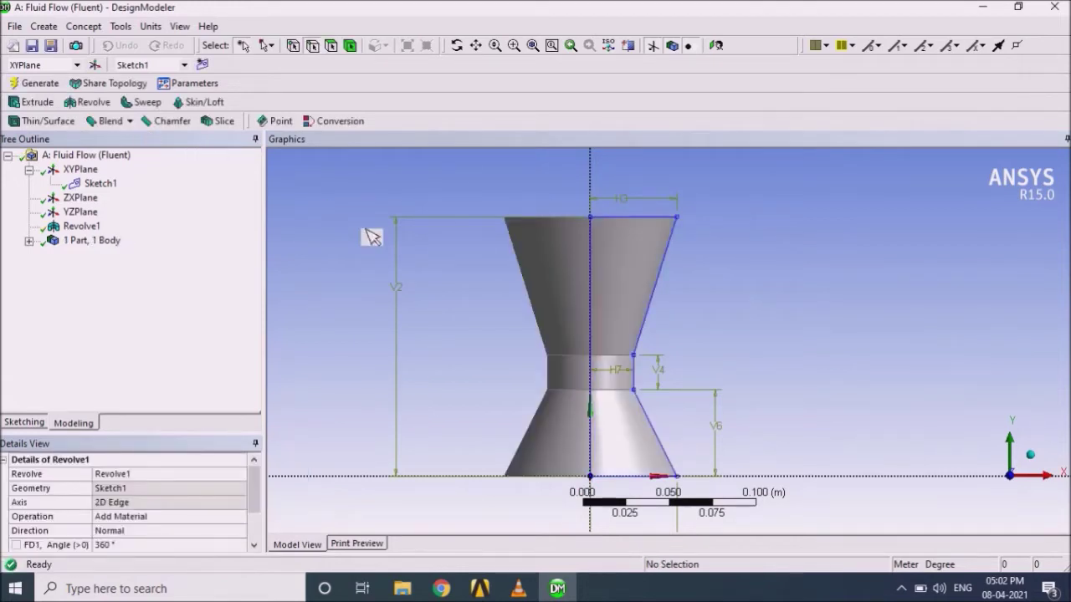
left_click(655, 45)
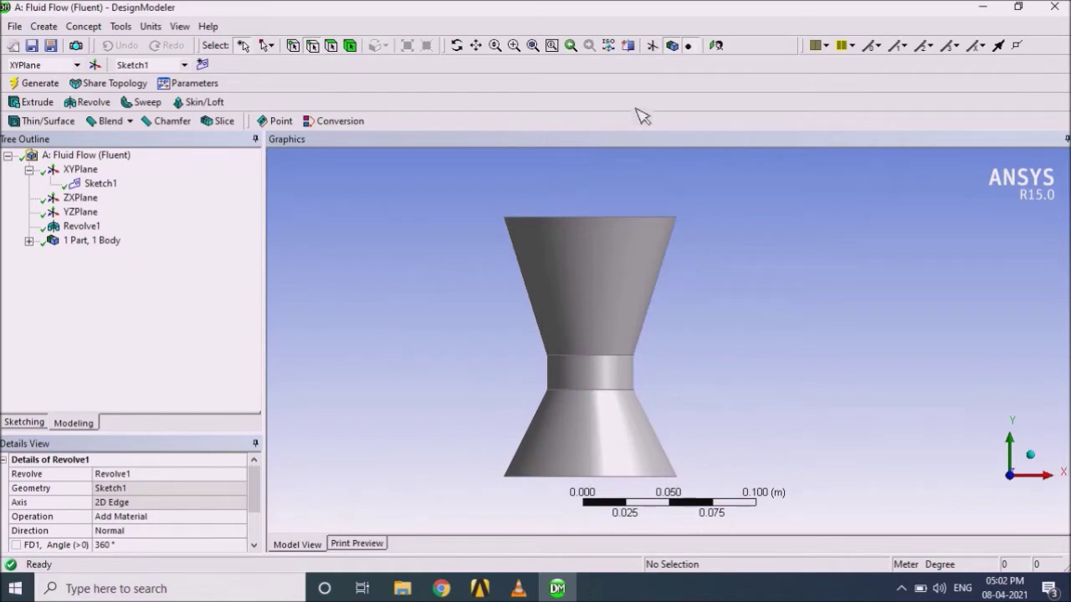
Step: Create a named selection "inlet" from the flat circular end face of the shorter cone and generate it
left_click(469, 52)
left_click_drag(590, 317, 664, 321)
left_click(476, 45)
left_click_drag(606, 363, 562, 256)
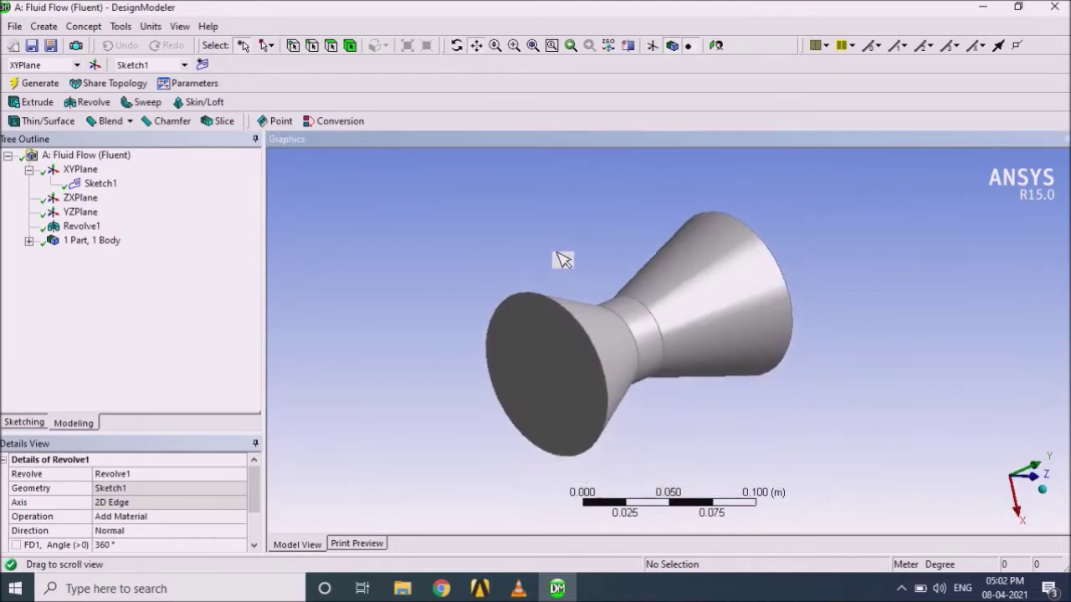
left_click(456, 45)
left_click_drag(652, 299, 671, 318)
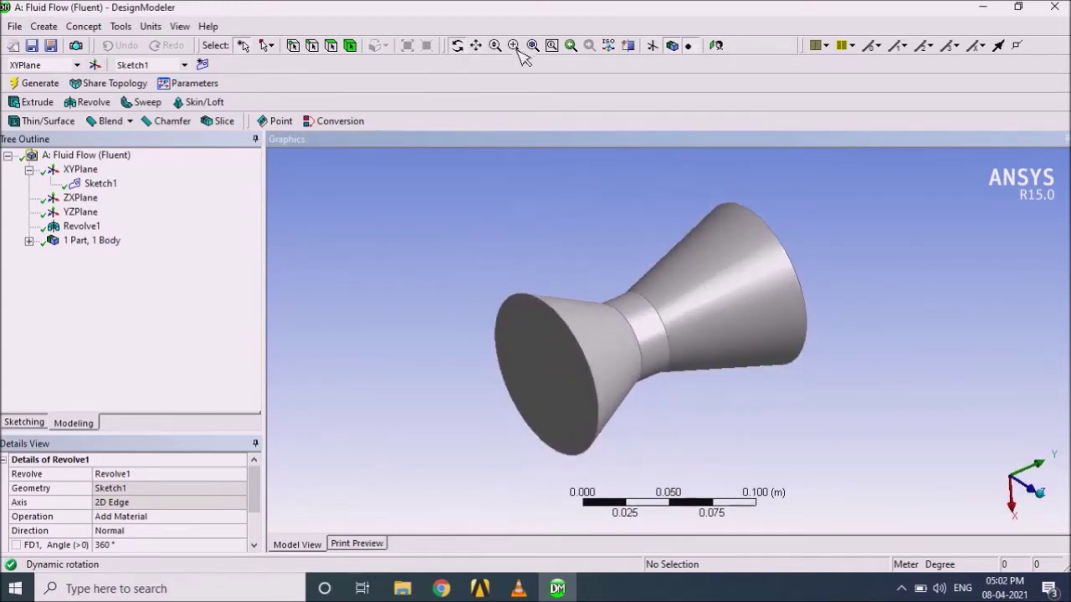
left_click(461, 45)
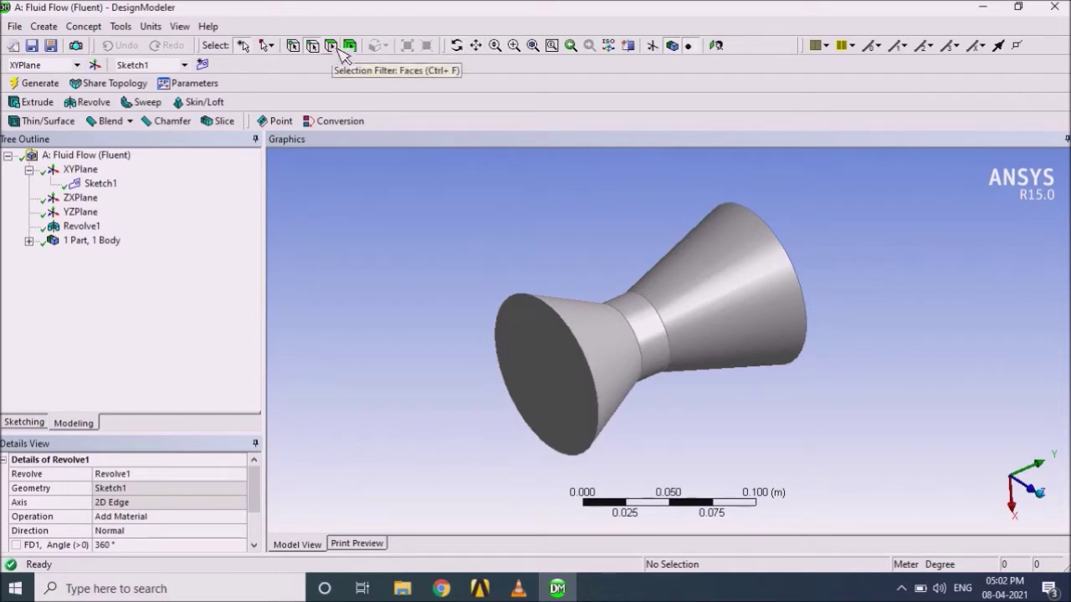
left_click(560, 360)
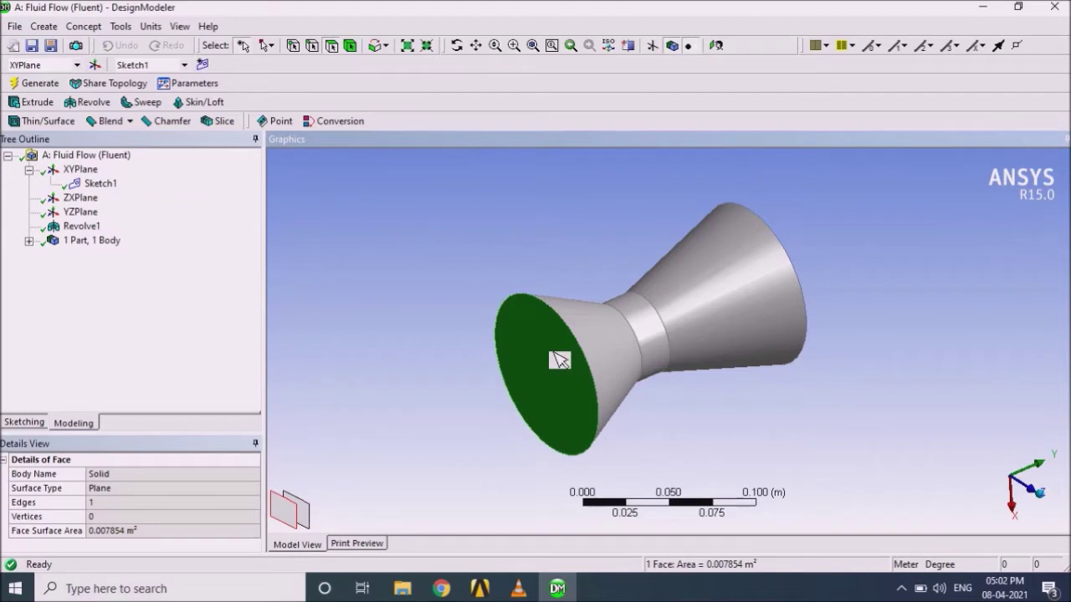
right_click(554, 355)
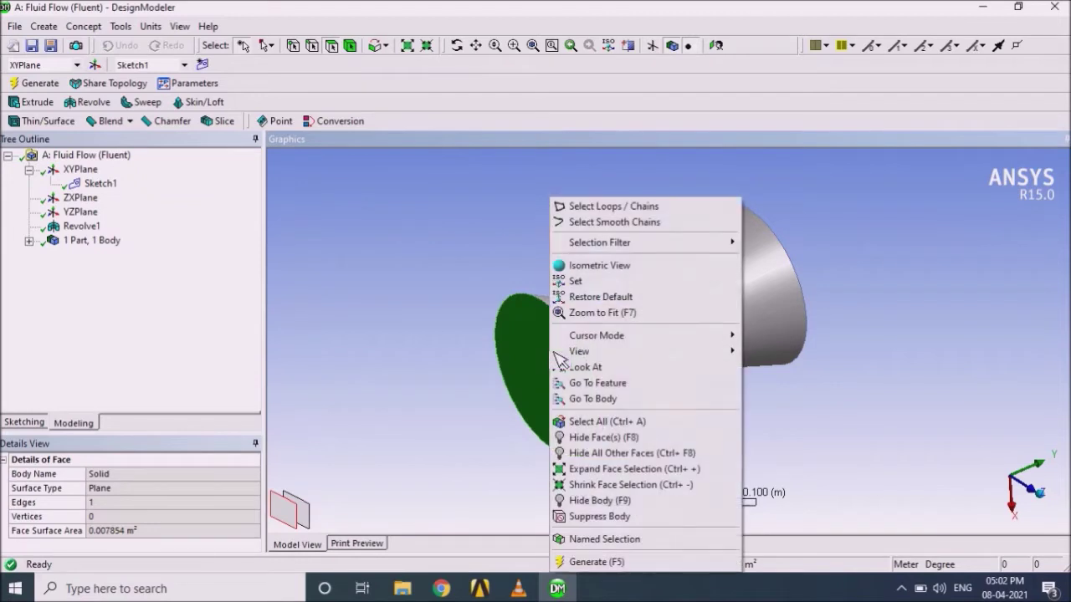
left_click(590, 542)
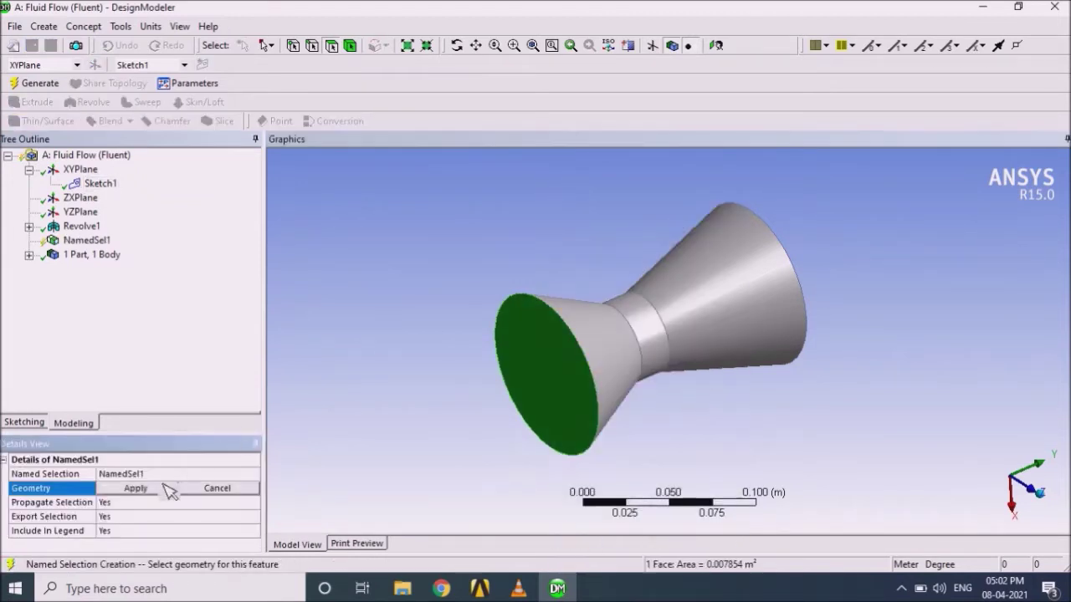
left_click(135, 487)
type("inlet")
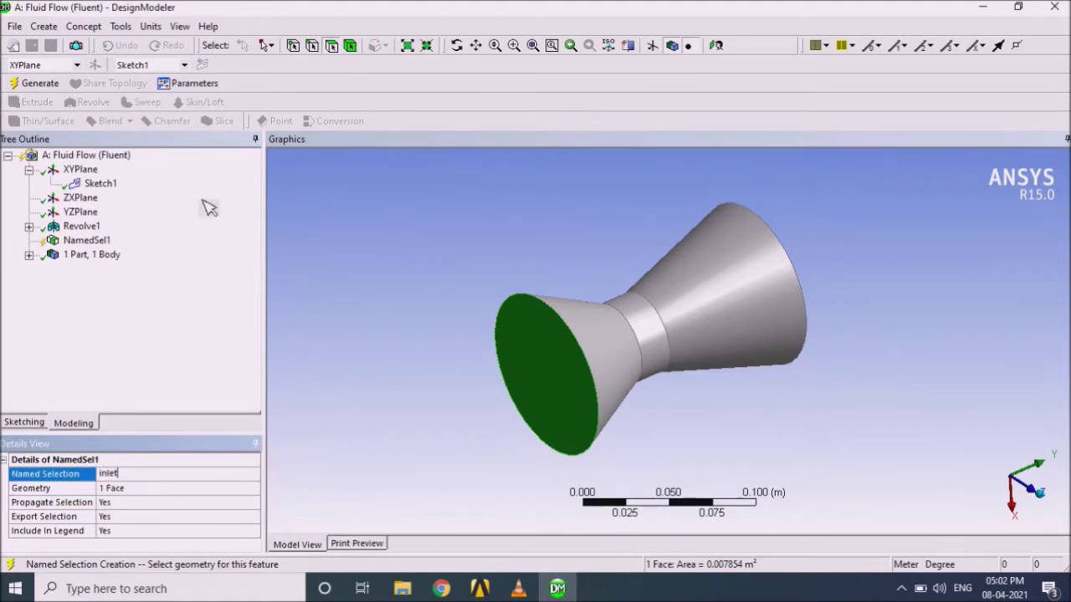
left_click(52, 84)
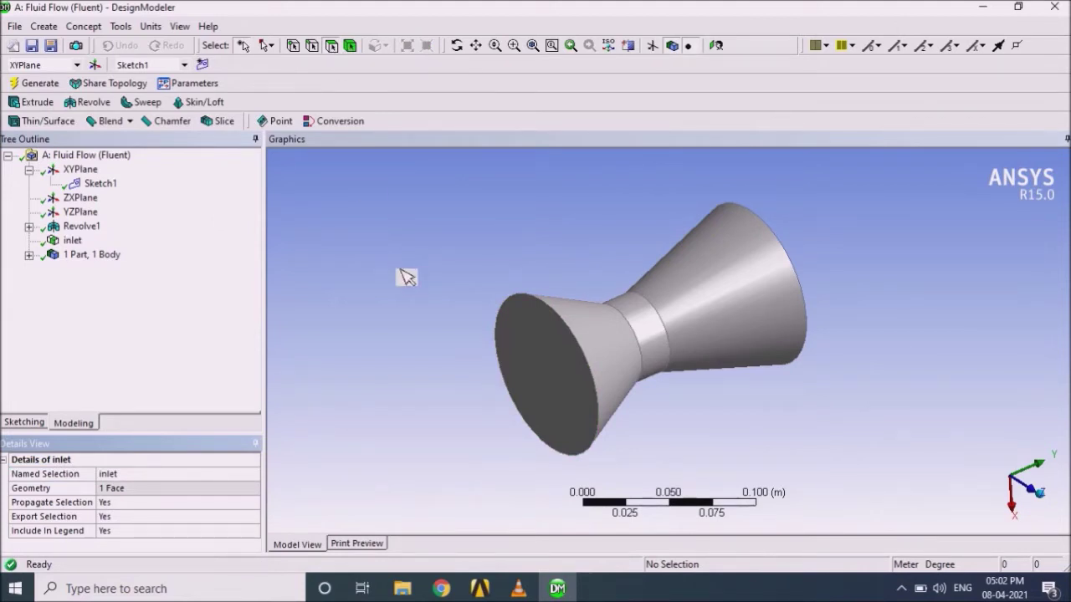
Step: Create a named selection "outlet" from the flat circular end face of the longer cone and generate it
left_click(457, 46)
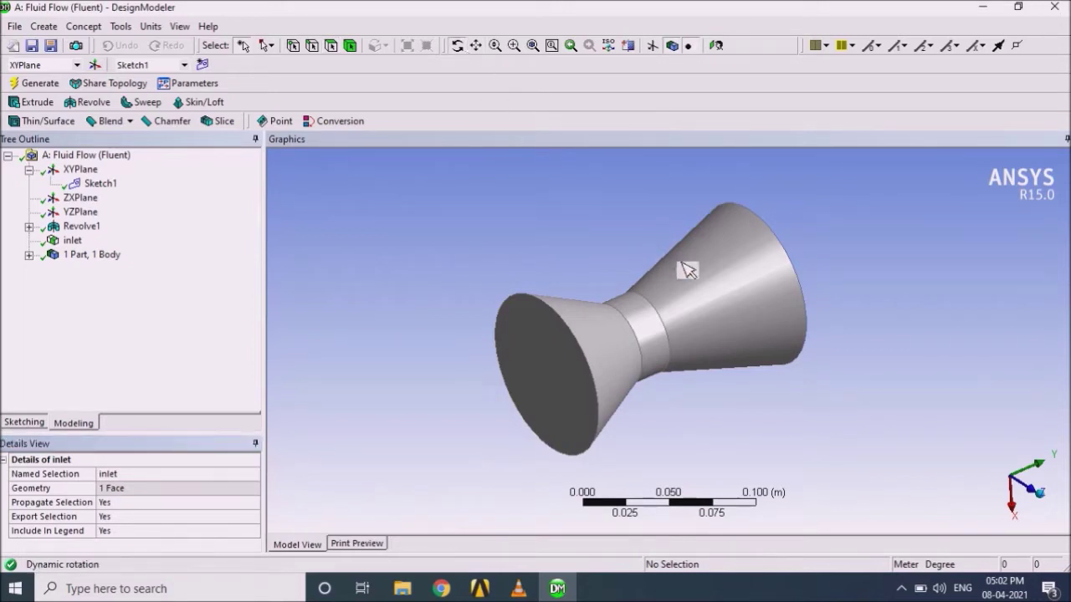
left_click_drag(686, 270, 569, 337)
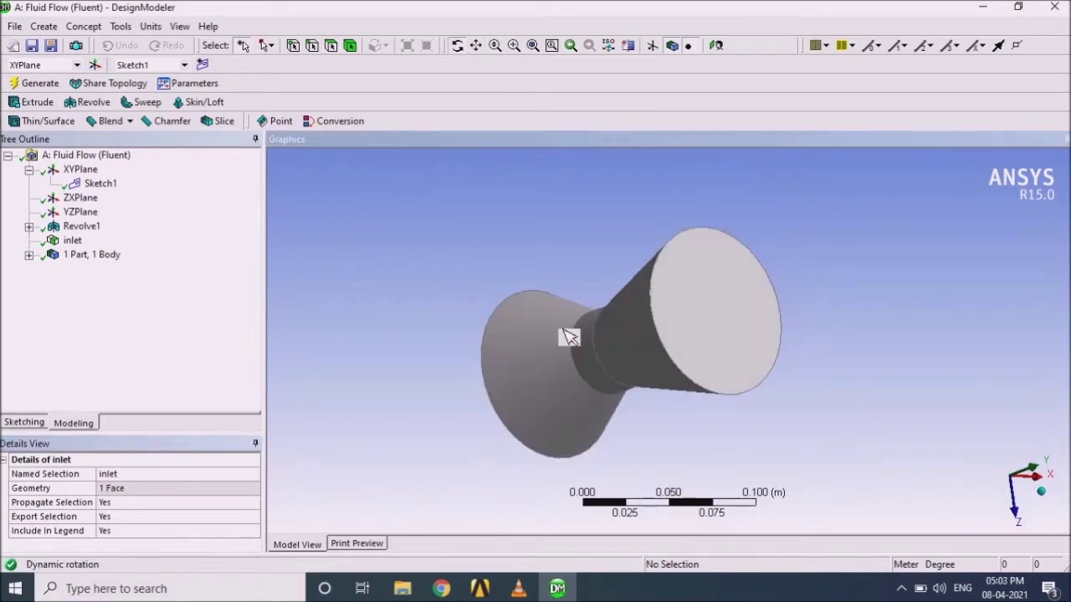
left_click(457, 46)
left_click(712, 304)
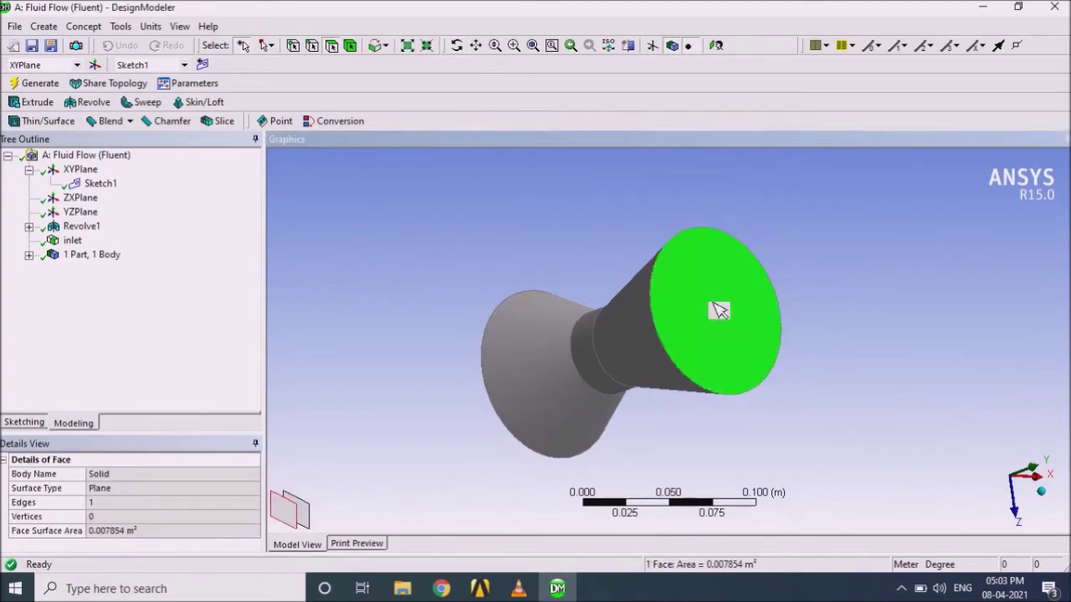
right_click(718, 311)
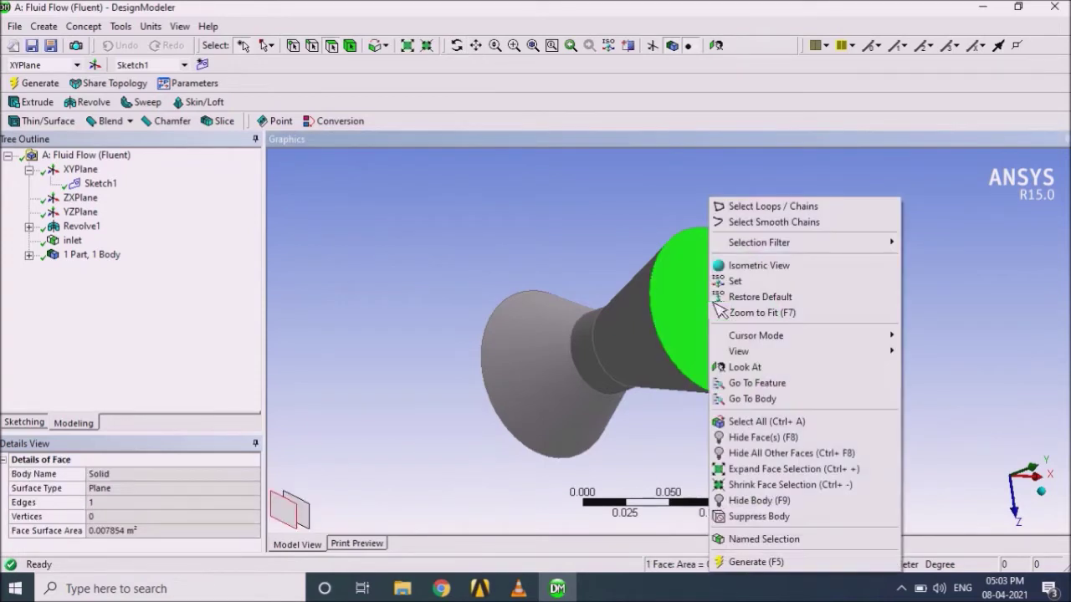
left_click(751, 540)
left_click(173, 487)
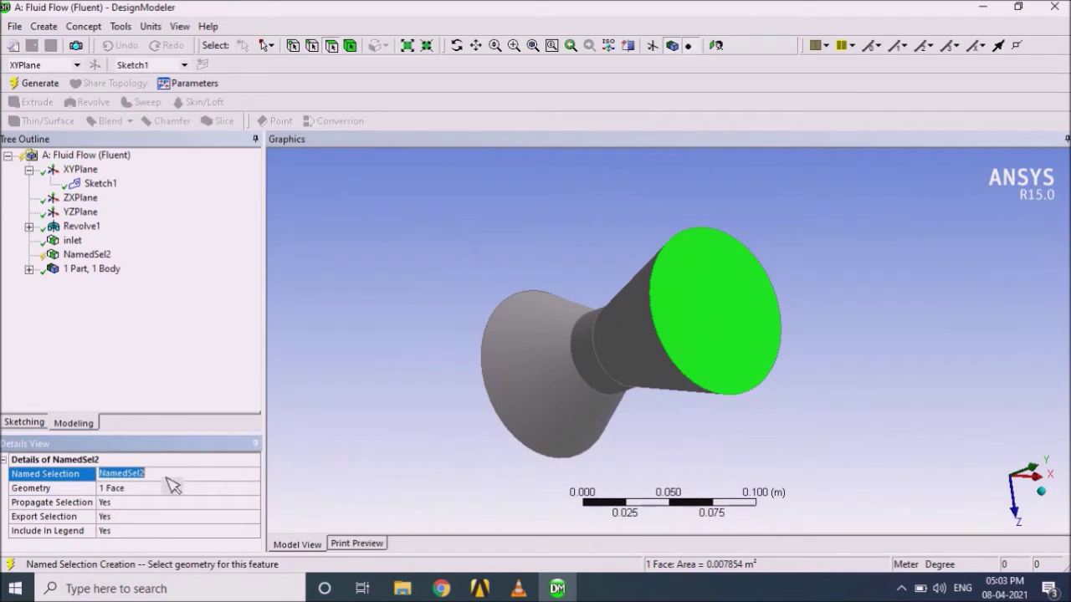
type("outlet")
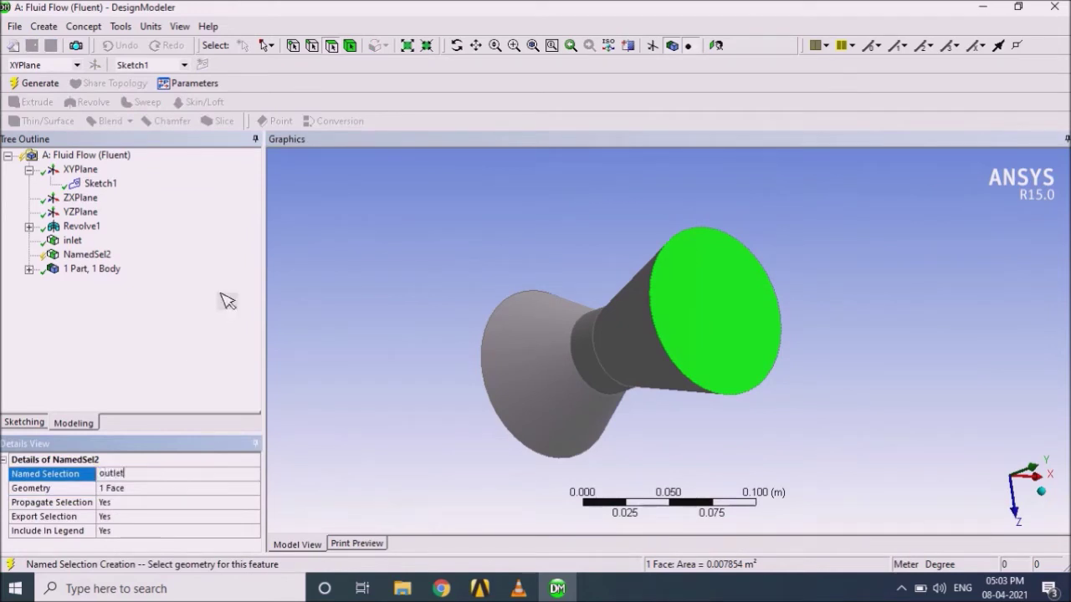
left_click(50, 83)
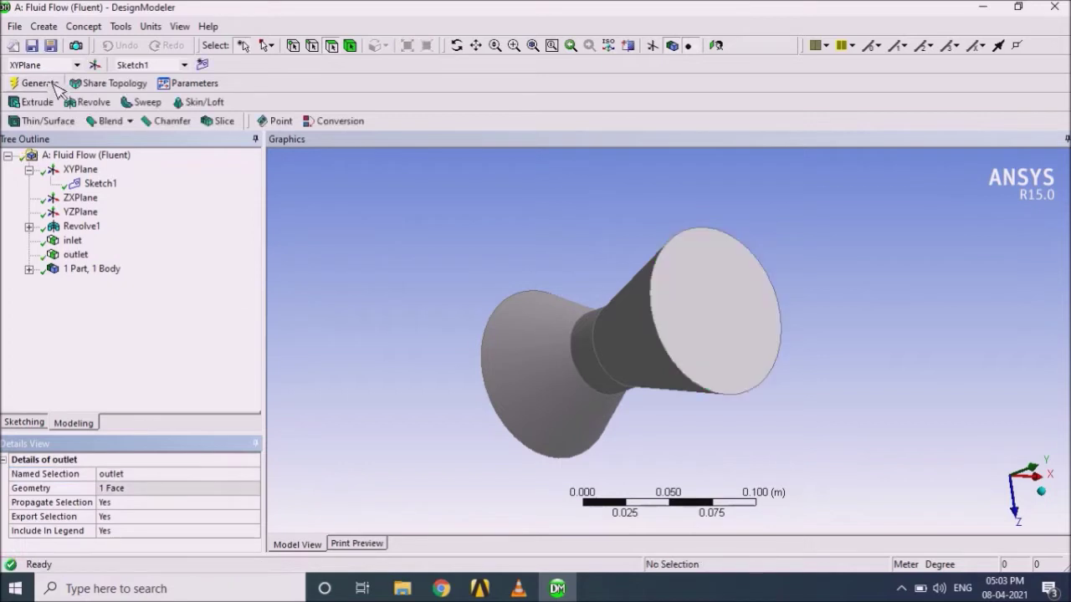
Step: Create a named selection "wall" from the two conical faces and the cylindrical throat face, and generate it
left_click(456, 45)
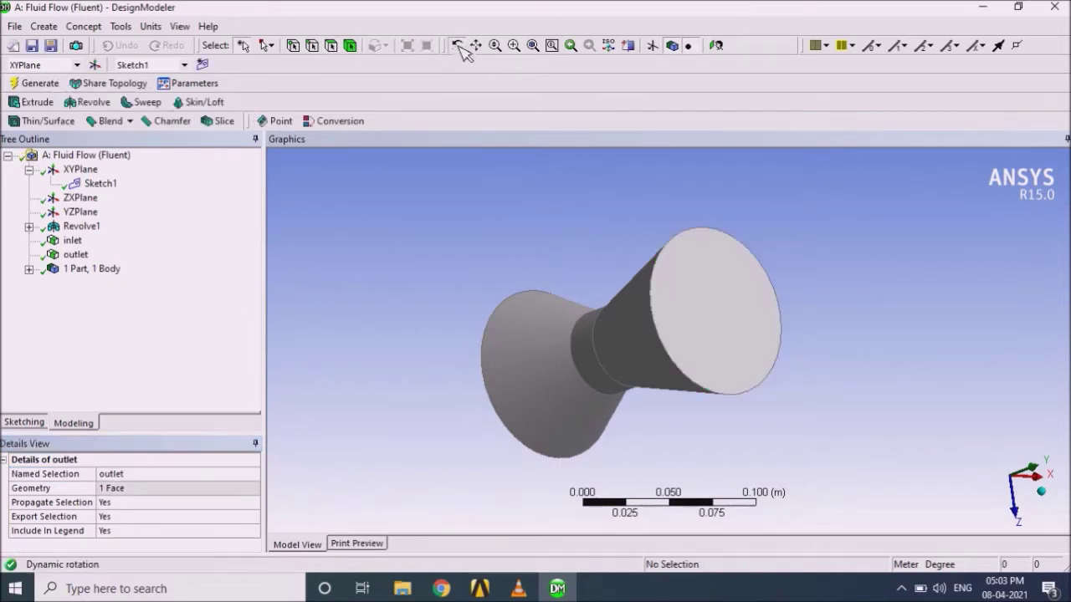
left_click_drag(580, 243, 724, 235)
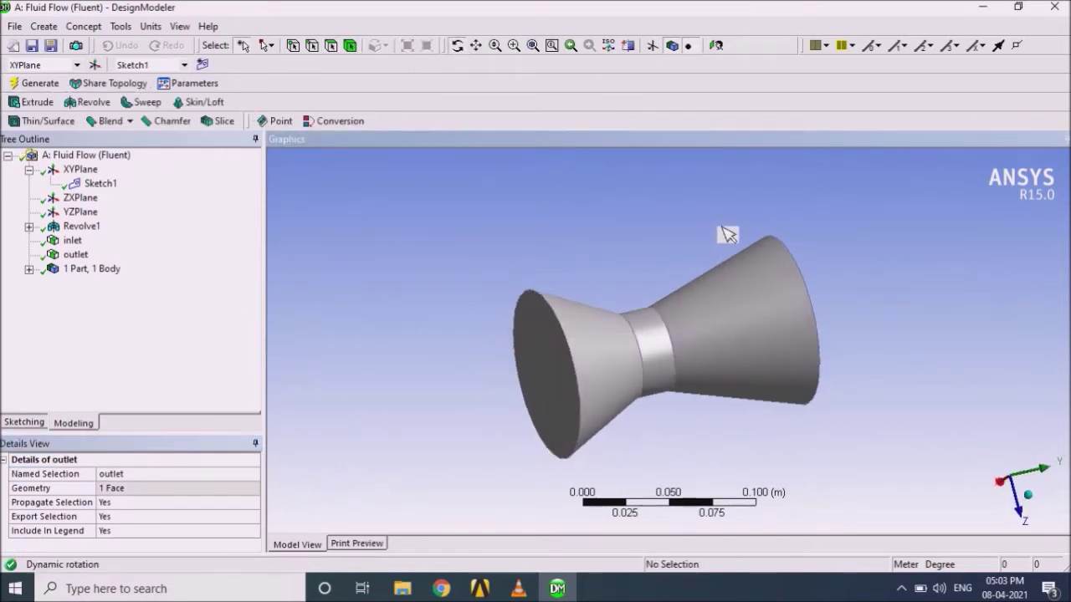
left_click(459, 45)
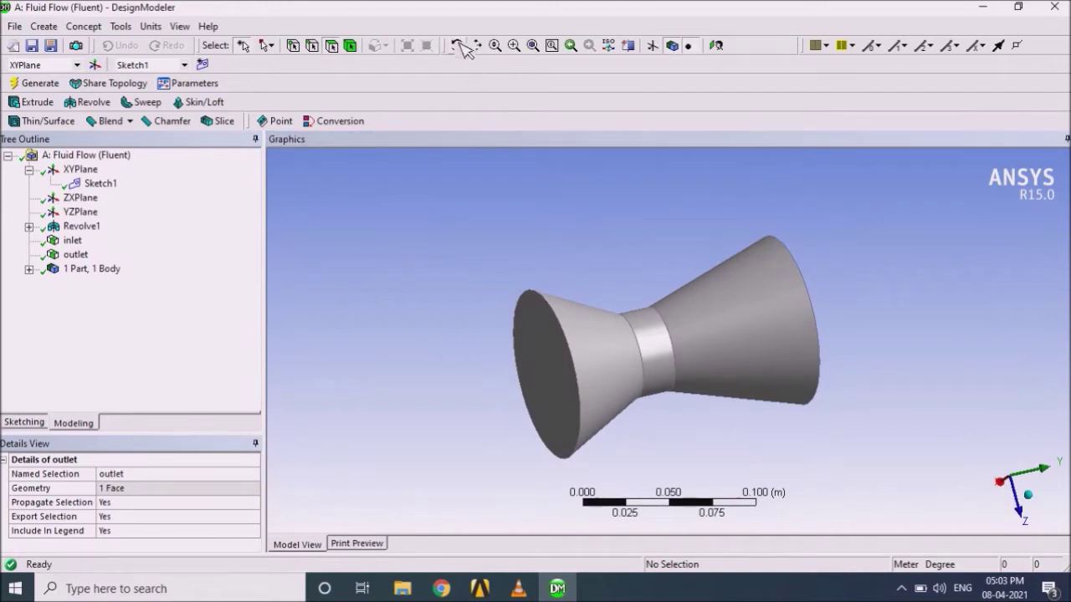
left_click(613, 340)
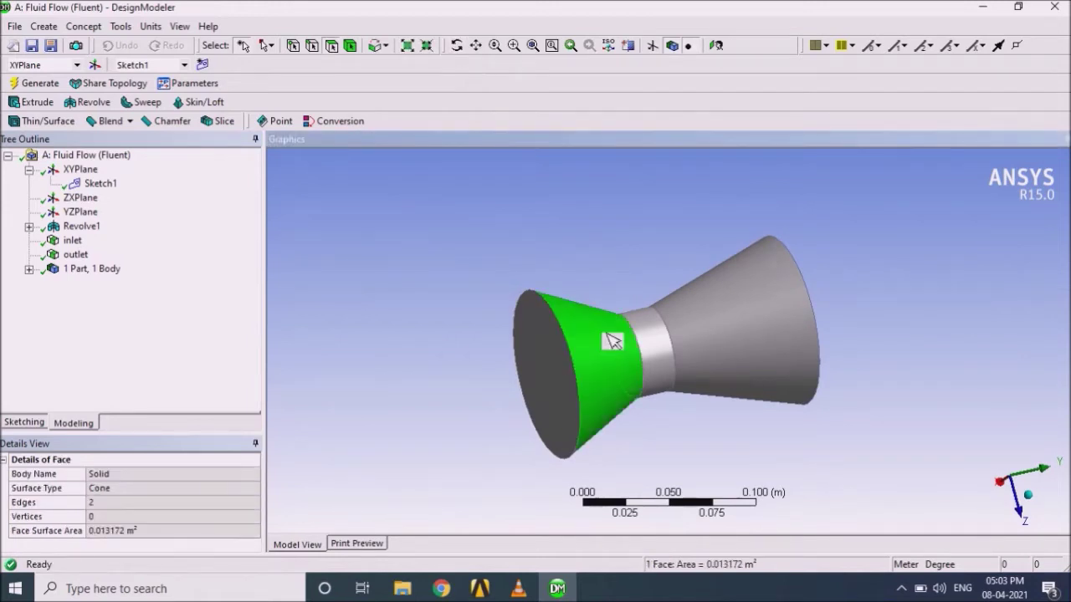
left_click(661, 341, "ctrl")
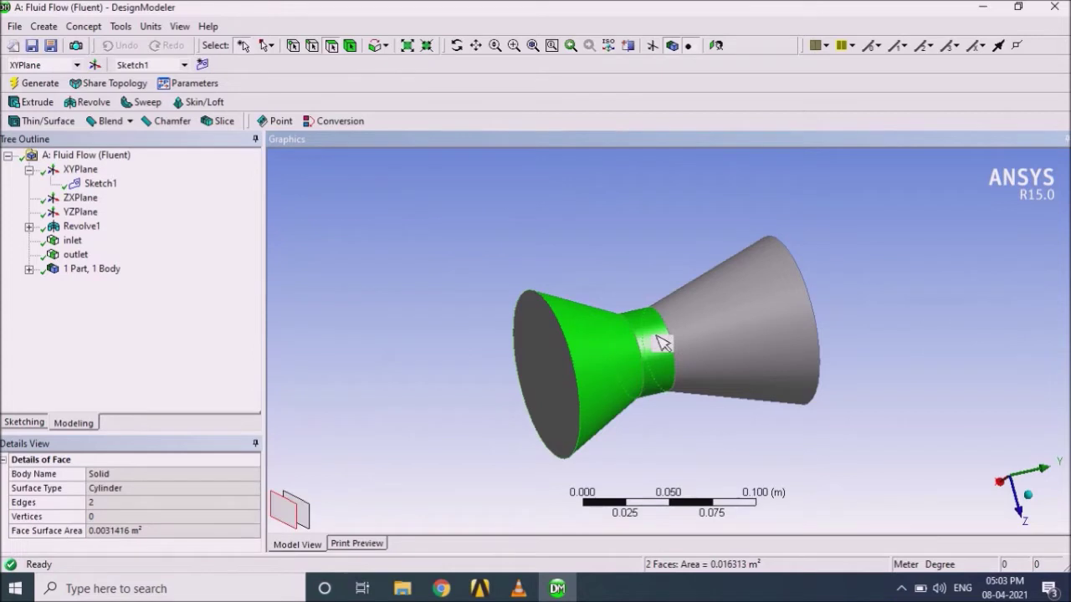
left_click(733, 341, "ctrl")
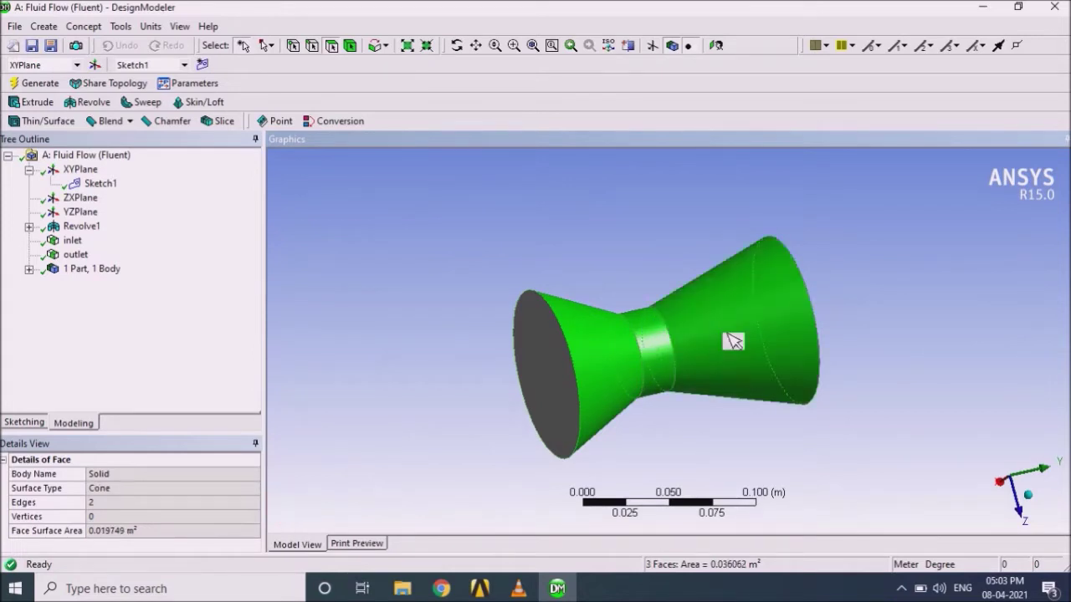
right_click(732, 338)
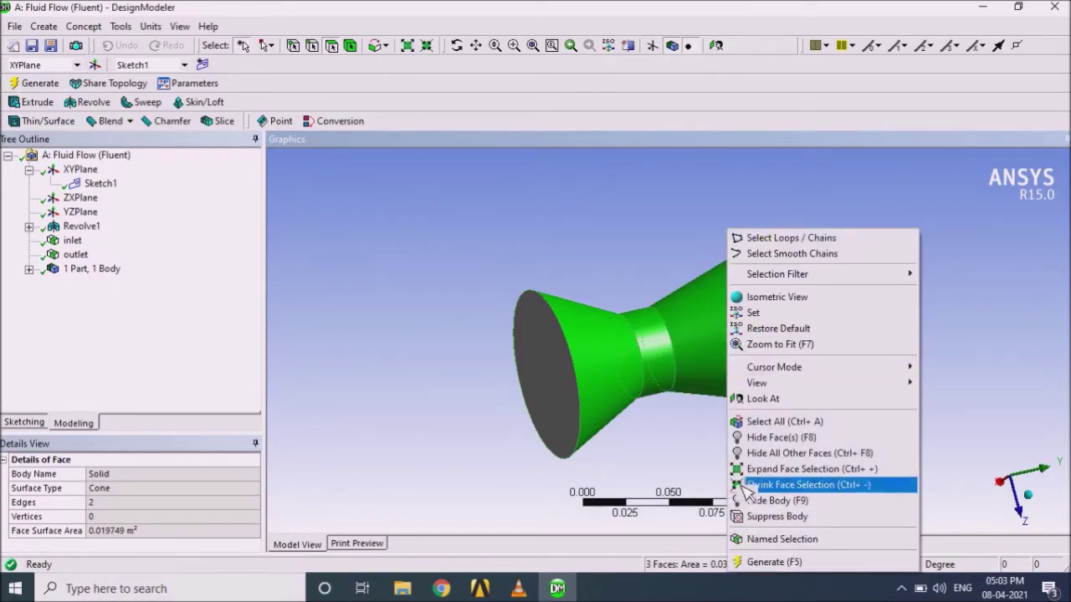
left_click(784, 542)
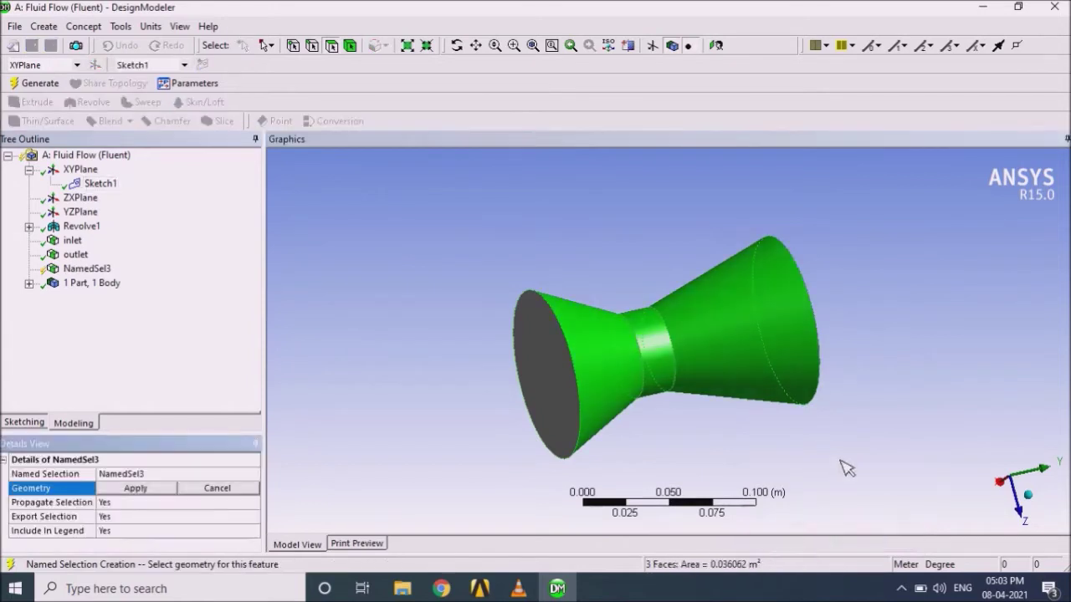
left_click(172, 488)
left_click(189, 475)
type("wall")
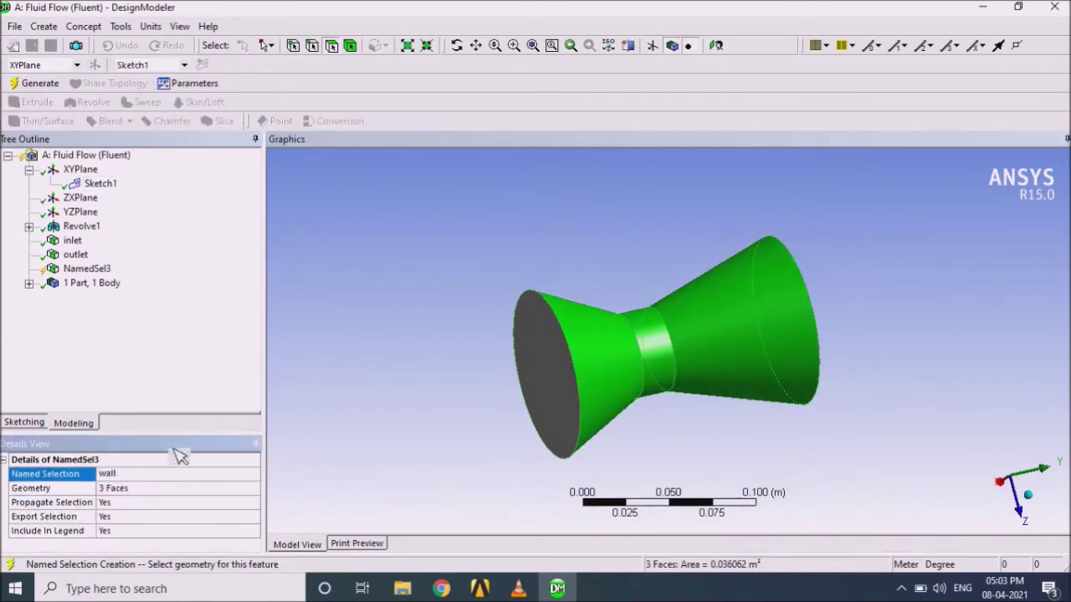
left_click(45, 82)
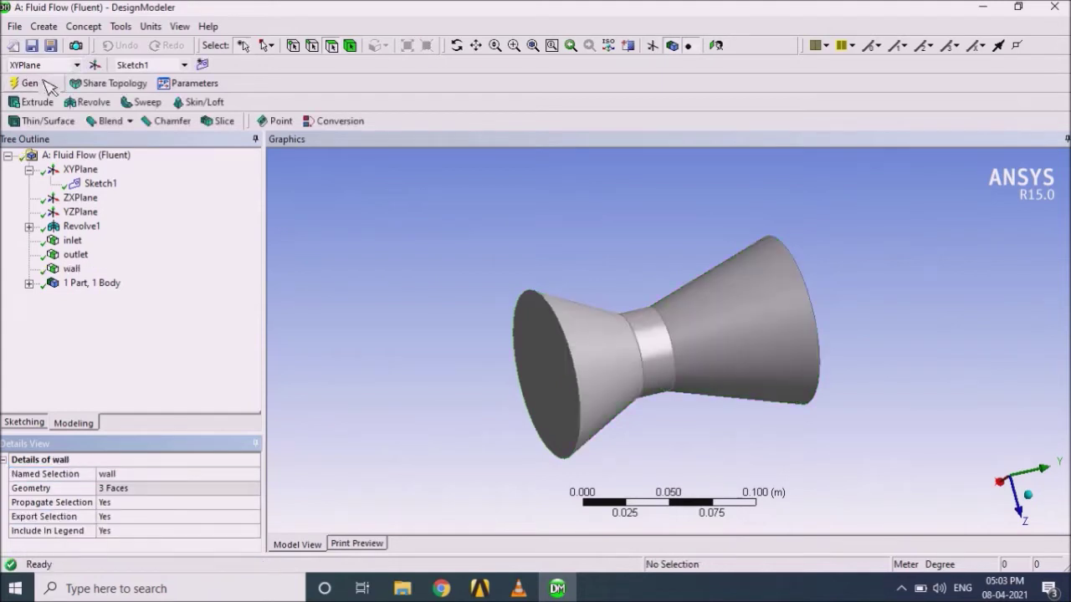
Step: Check which faces the inlet, outlet and wall named selections cover by highlighting each on the model
left_click(457, 46)
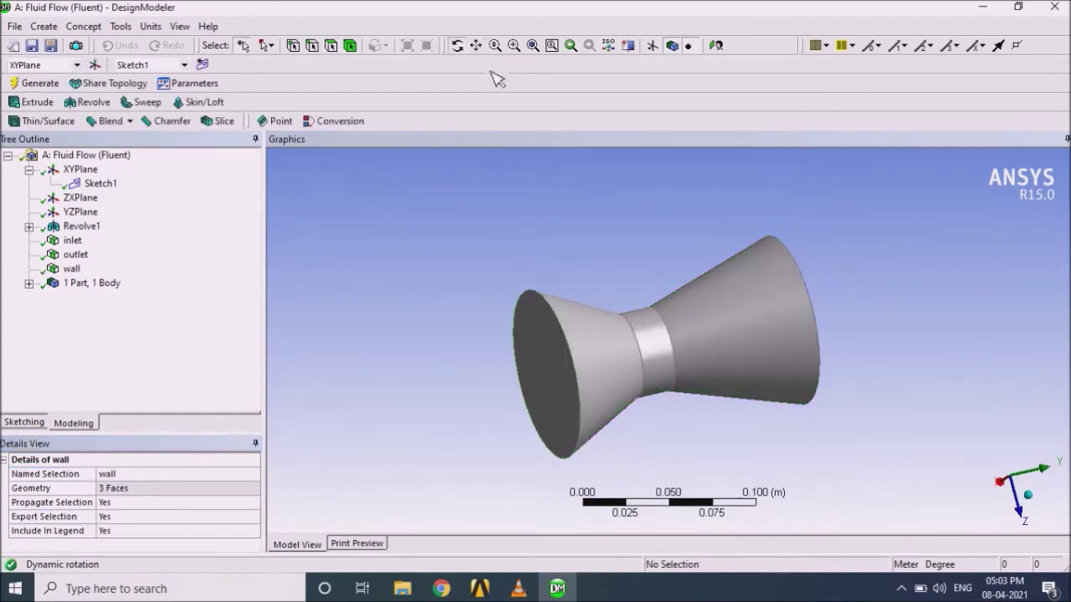
left_click_drag(707, 299, 722, 326)
left_click(457, 46)
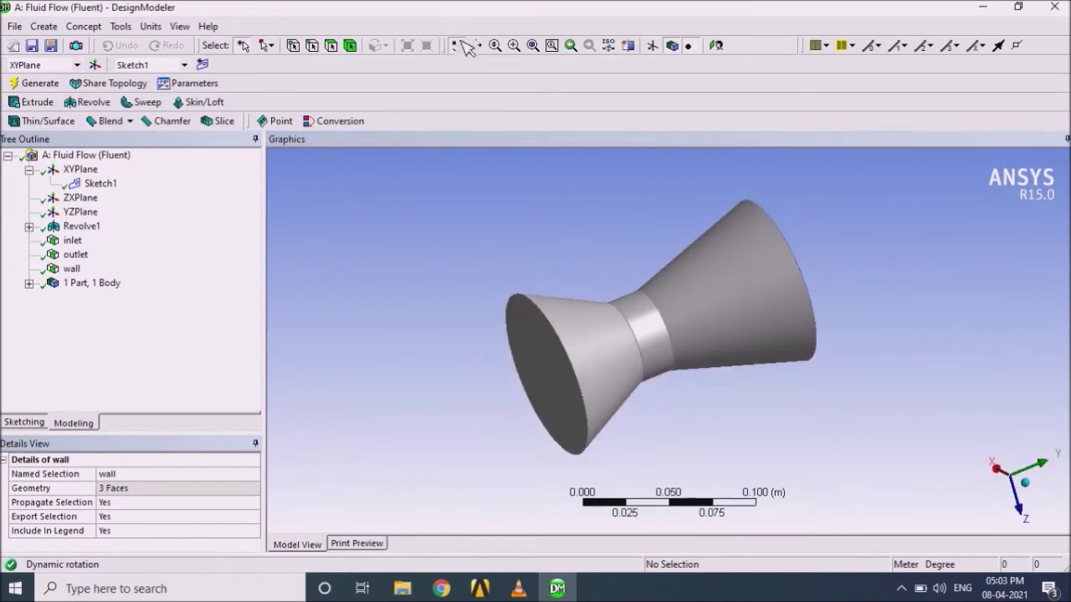
left_click(73, 241)
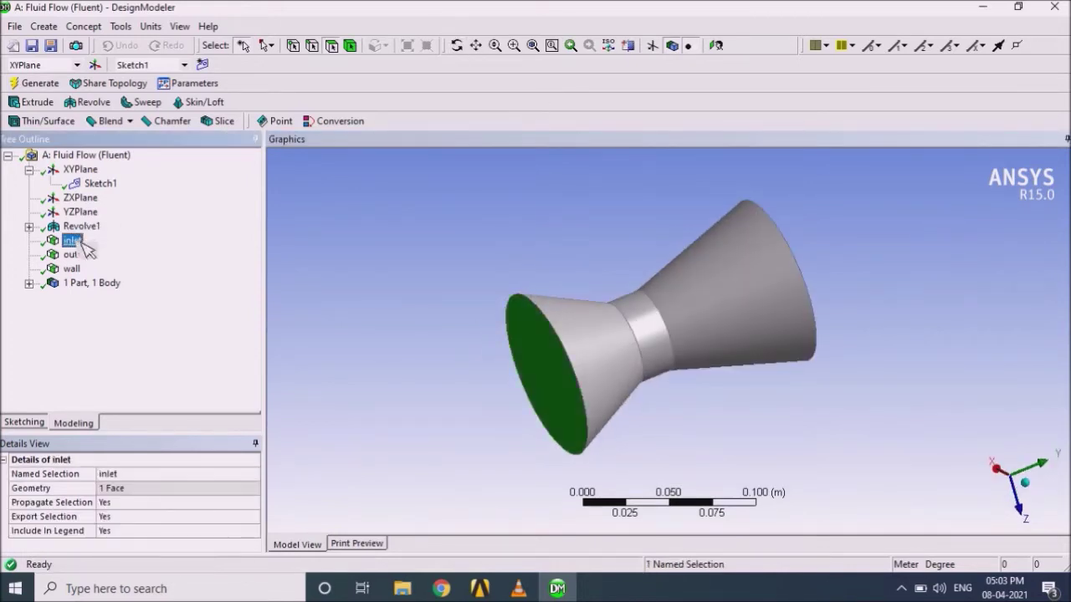
left_click(76, 255)
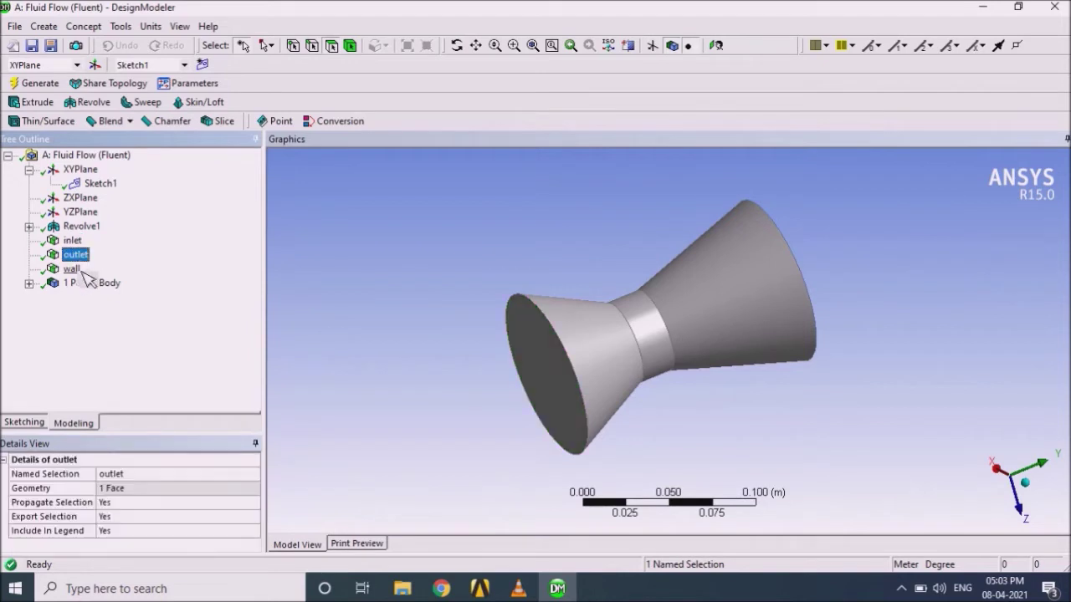
left_click(72, 268)
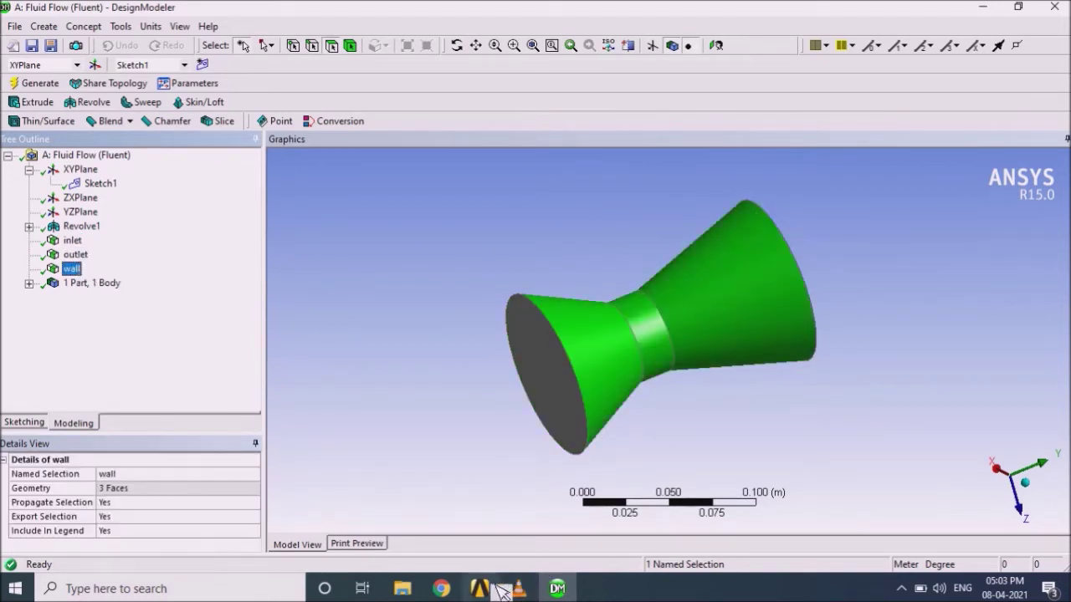
Step: Switch to the Workbench project and open the Mesh cell of the Fluid Flow (Fluent) system in Meshing
mouse_move(496, 583)
left_click(508, 540)
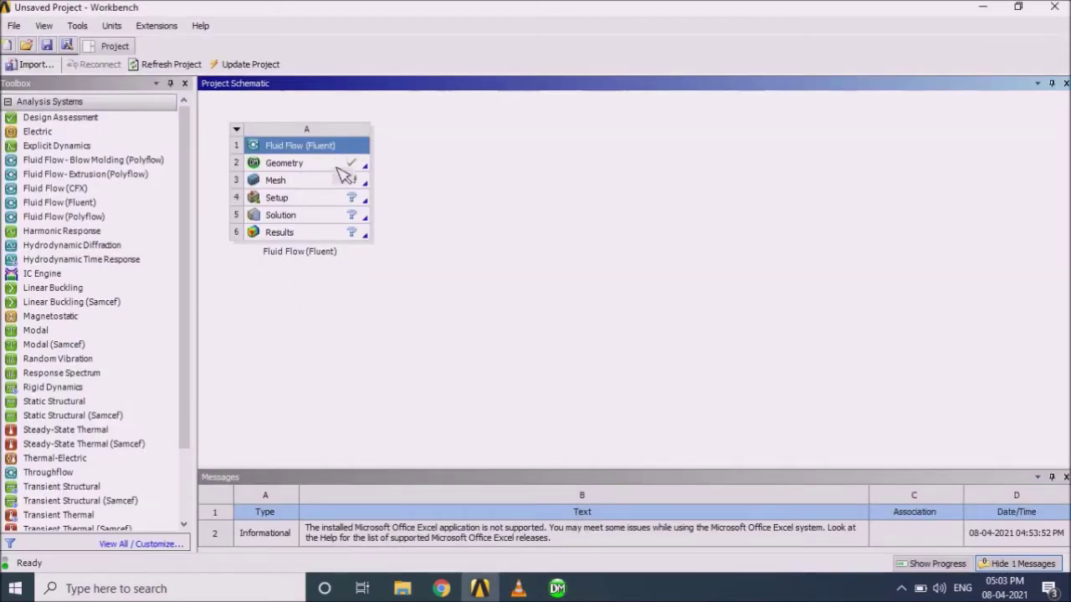
double_click(301, 179)
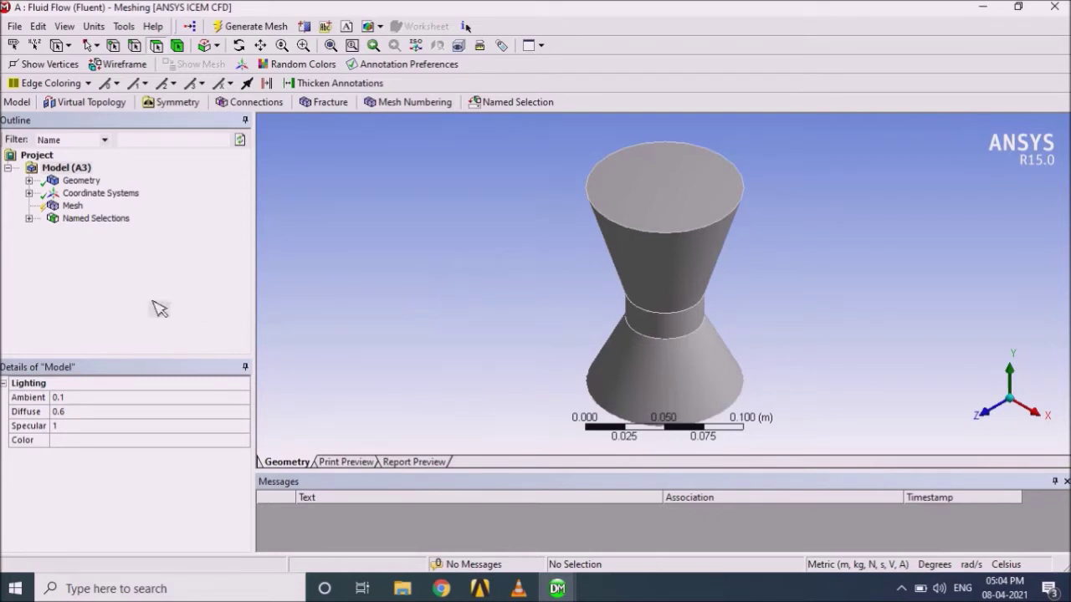
Step: Set the mesh's assembly meshing method to Tetrahedrons
left_click(72, 208)
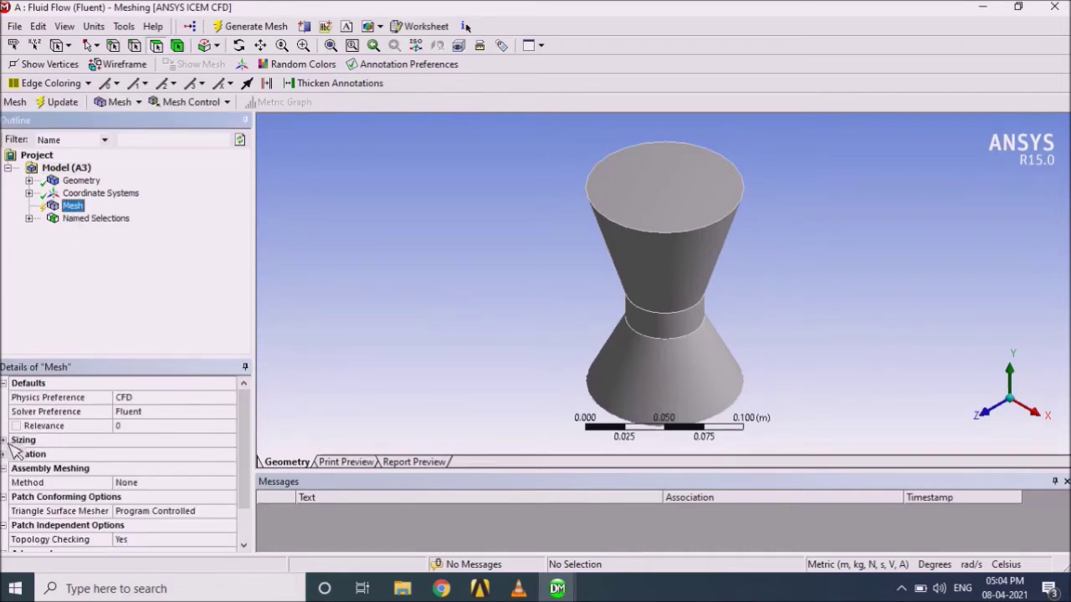
left_click(147, 483)
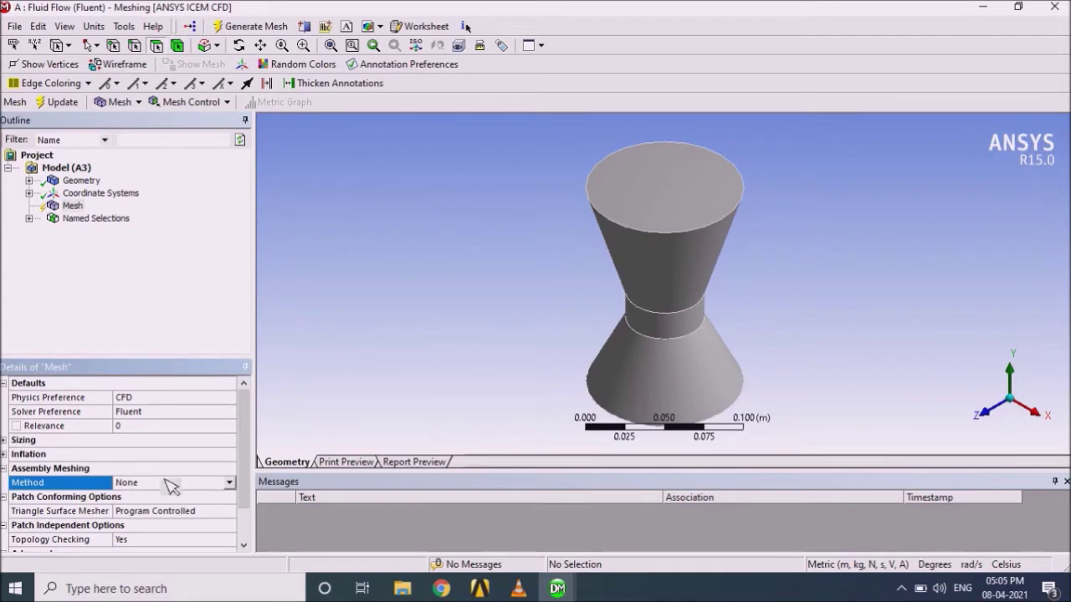
left_click(231, 484)
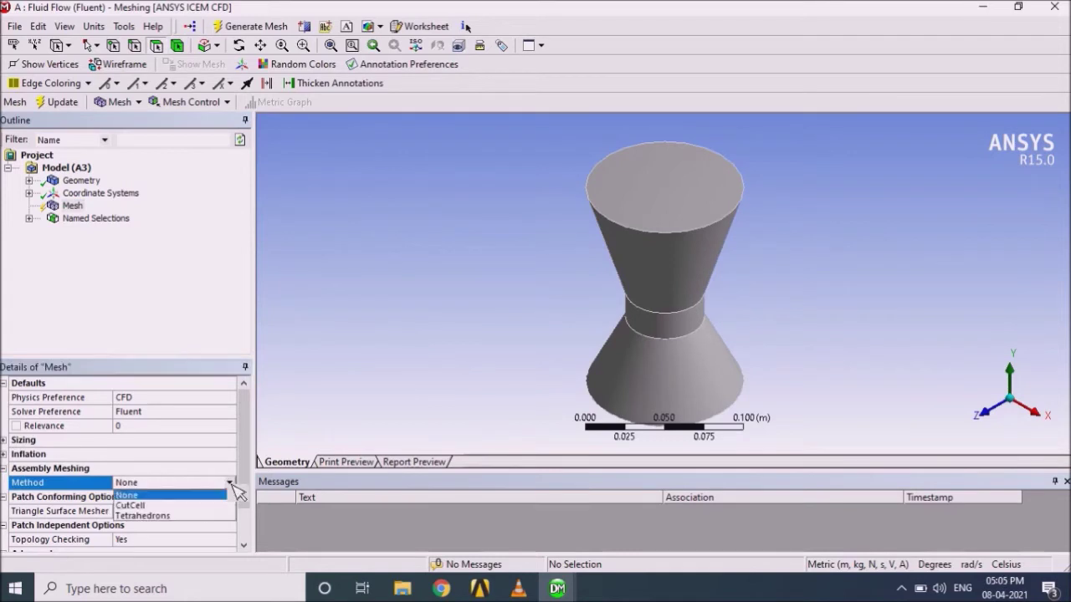
left_click(152, 516)
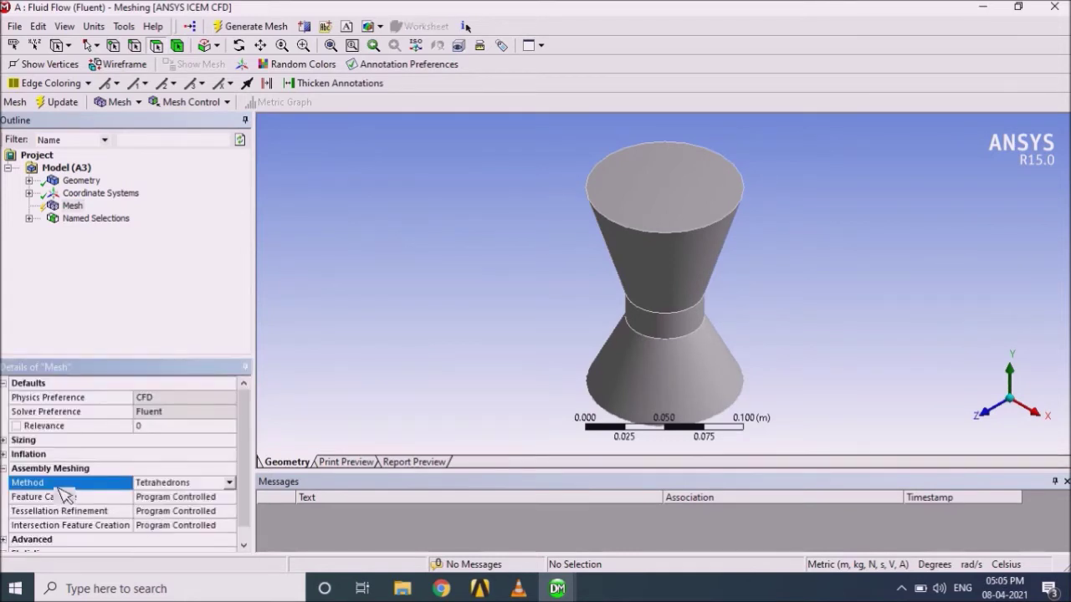
left_click(6, 470)
Step: In the mesh sizing settings, set Relevance Center to Fine and Smoothing to High
left_click(10, 440)
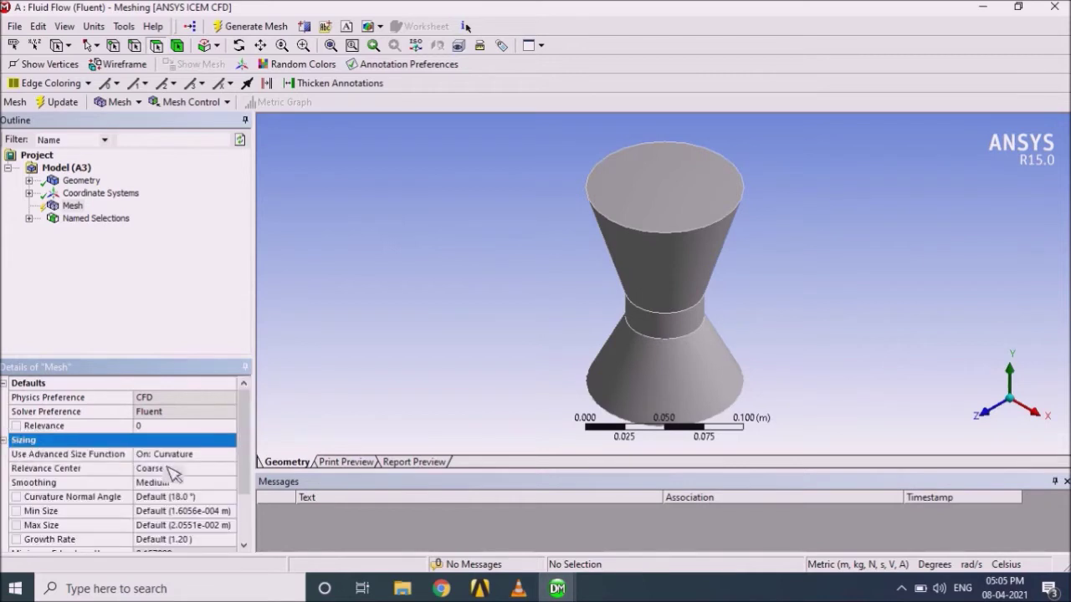
left_click(217, 469)
left_click(229, 470)
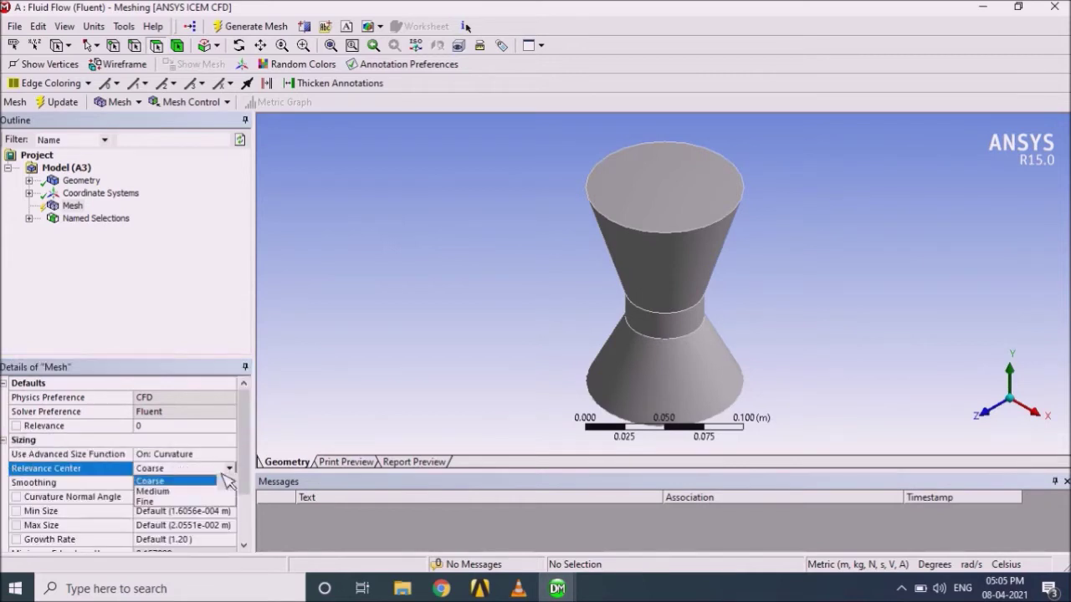
left_click(169, 502)
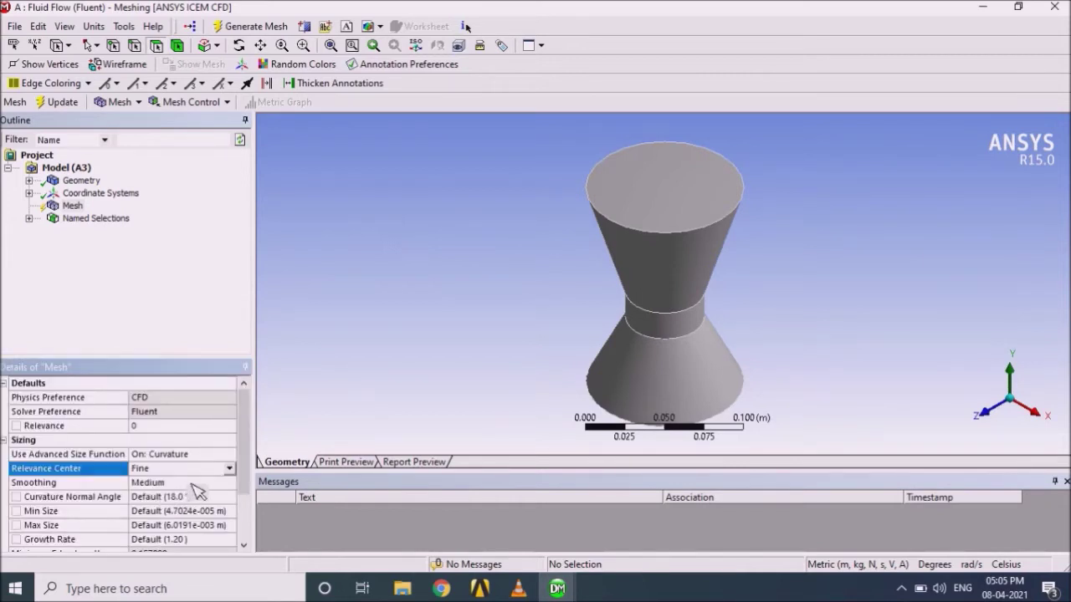
left_click(197, 484)
left_click(229, 484)
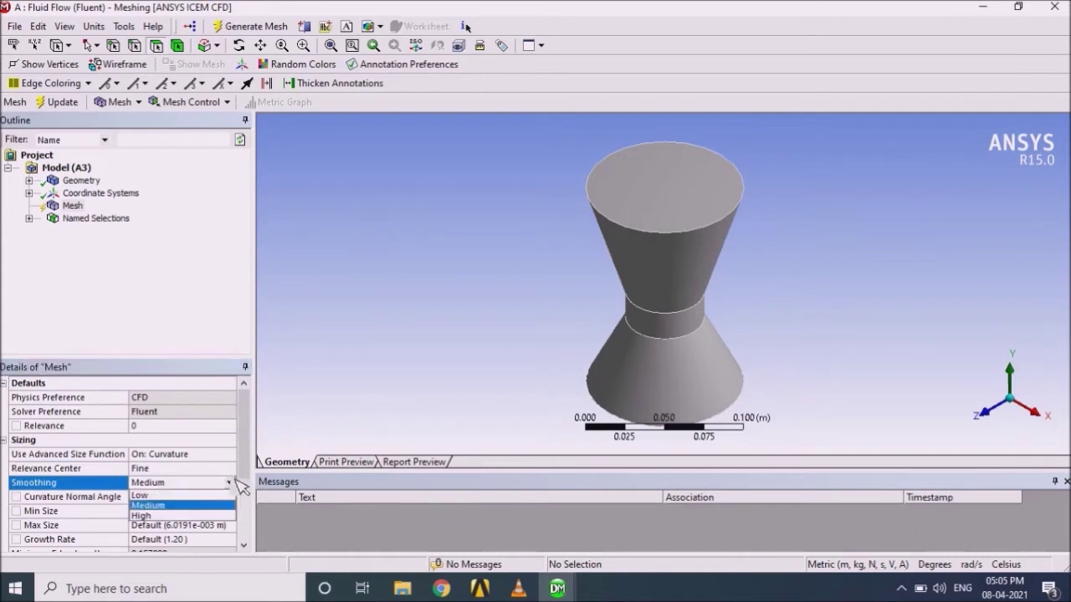
left_click(168, 521)
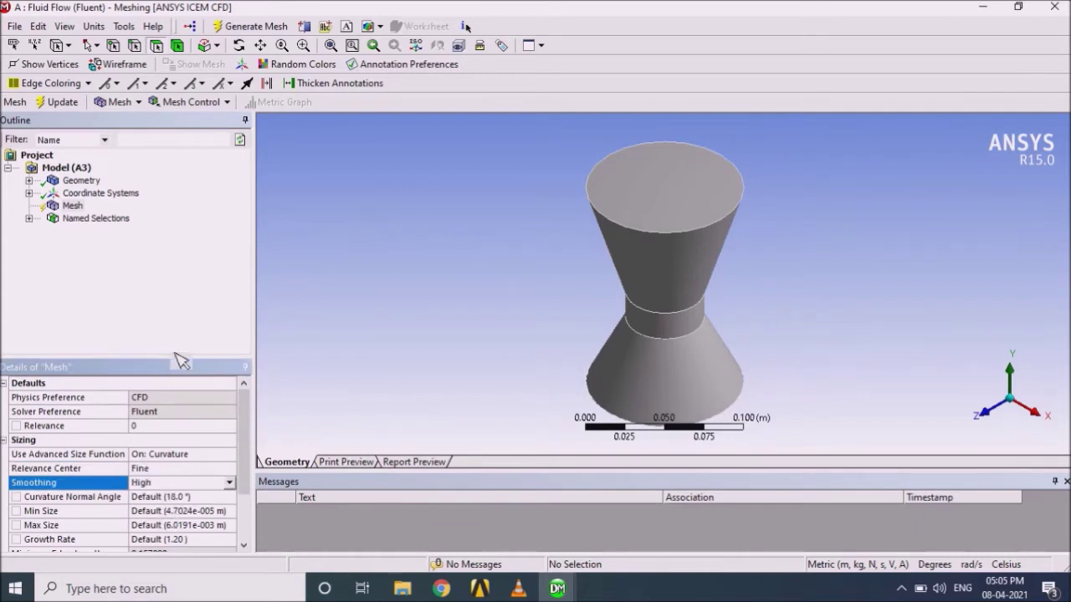
Step: Update the mesh of the converging-diverging body with the current settings
left_click(144, 325)
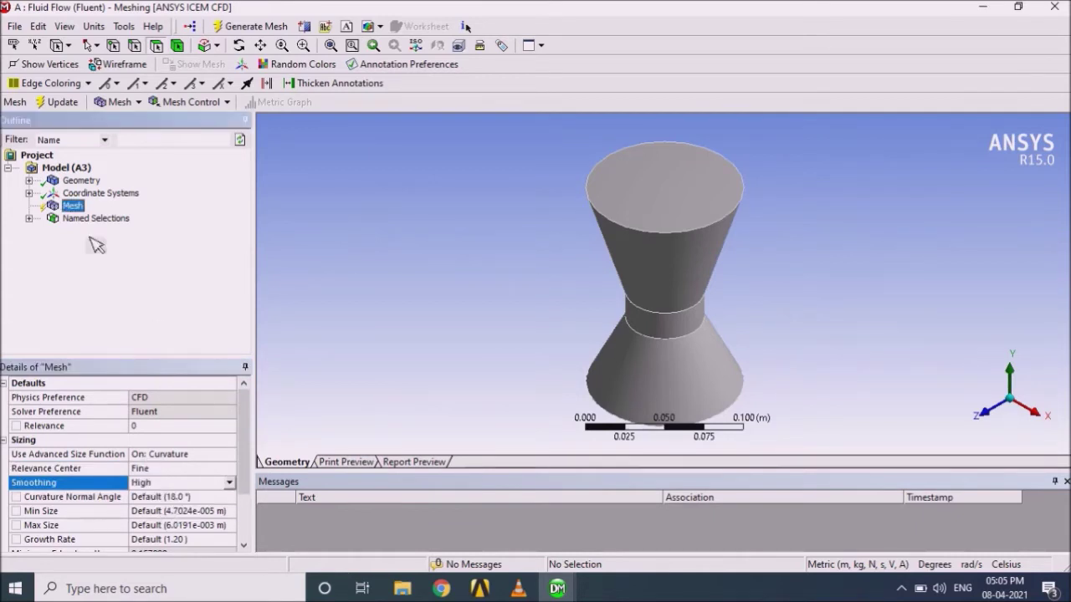
left_click(58, 102)
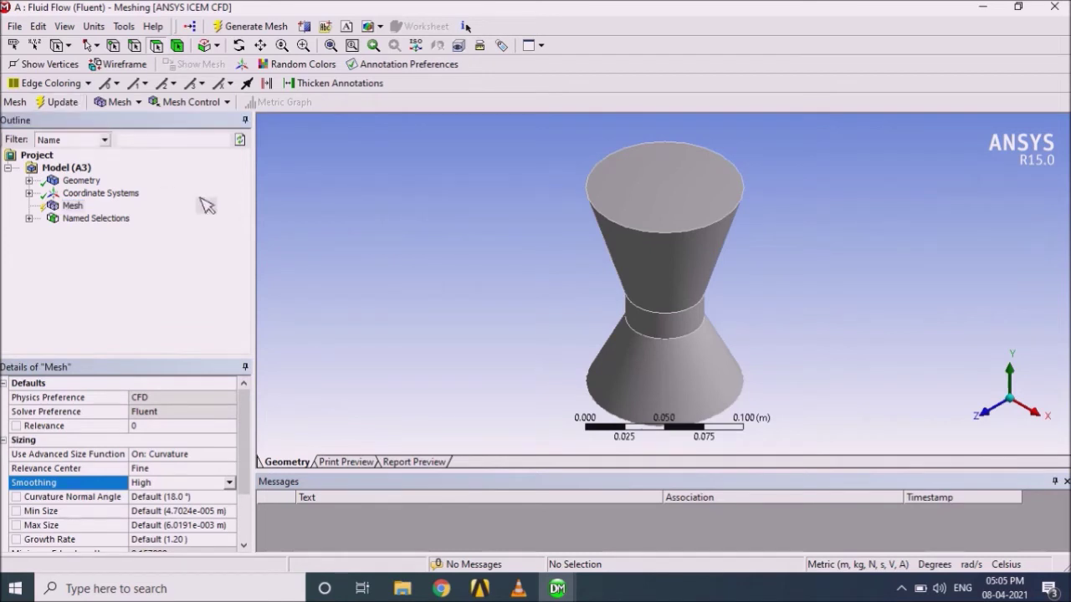